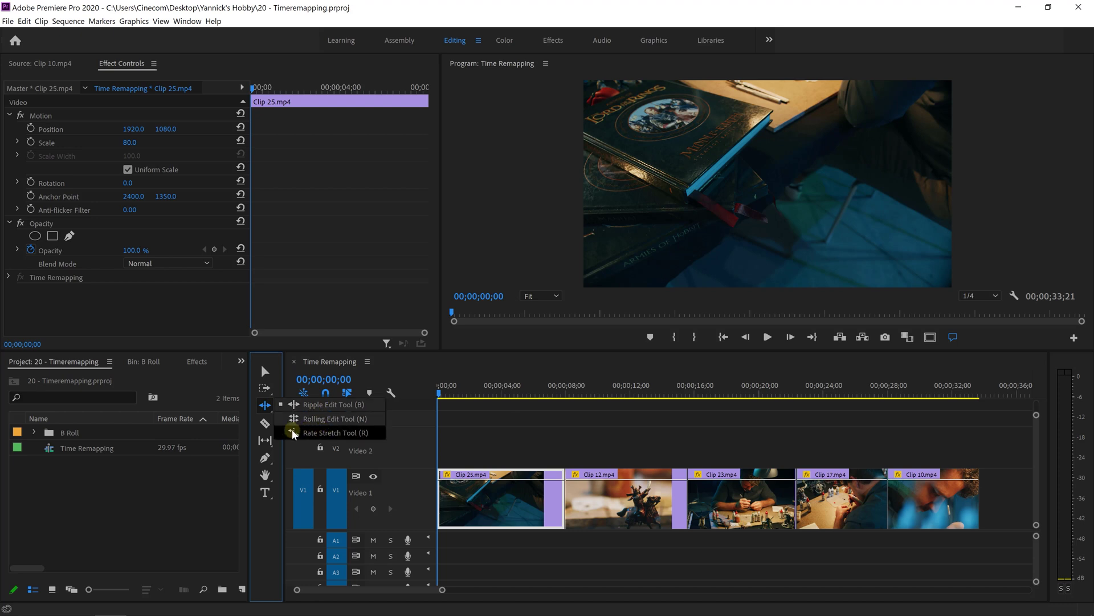
# Speed up Clip 25.mp4 by shortening it to about 3 seconds with the Rate Stretch Tool, and play it back.
pyautogui.click(360, 434)
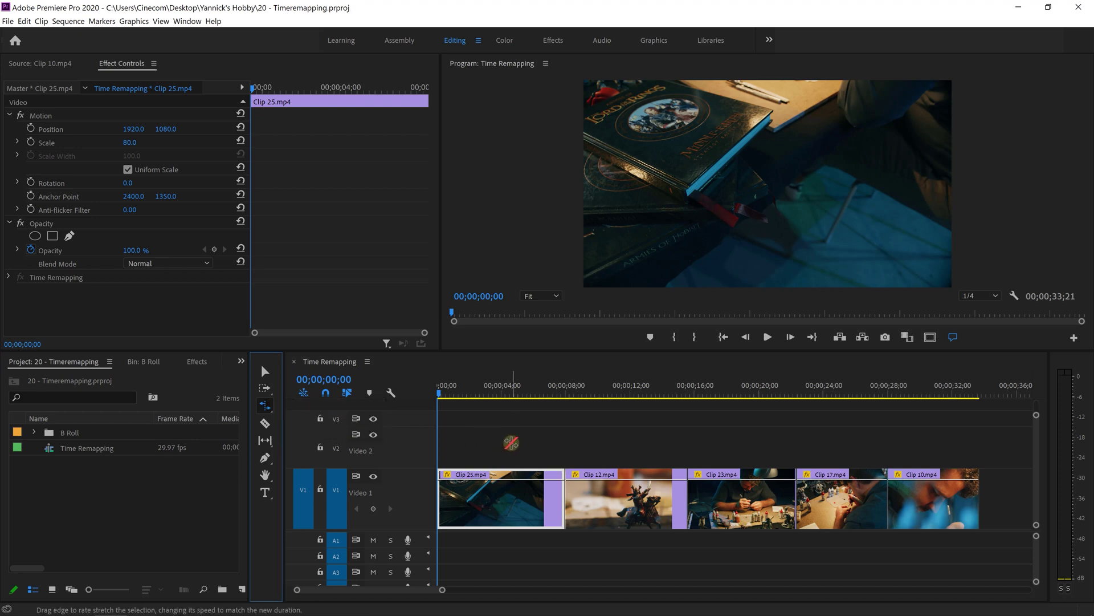
pyautogui.moveTo(559, 496); pyautogui.dragTo(481, 494)
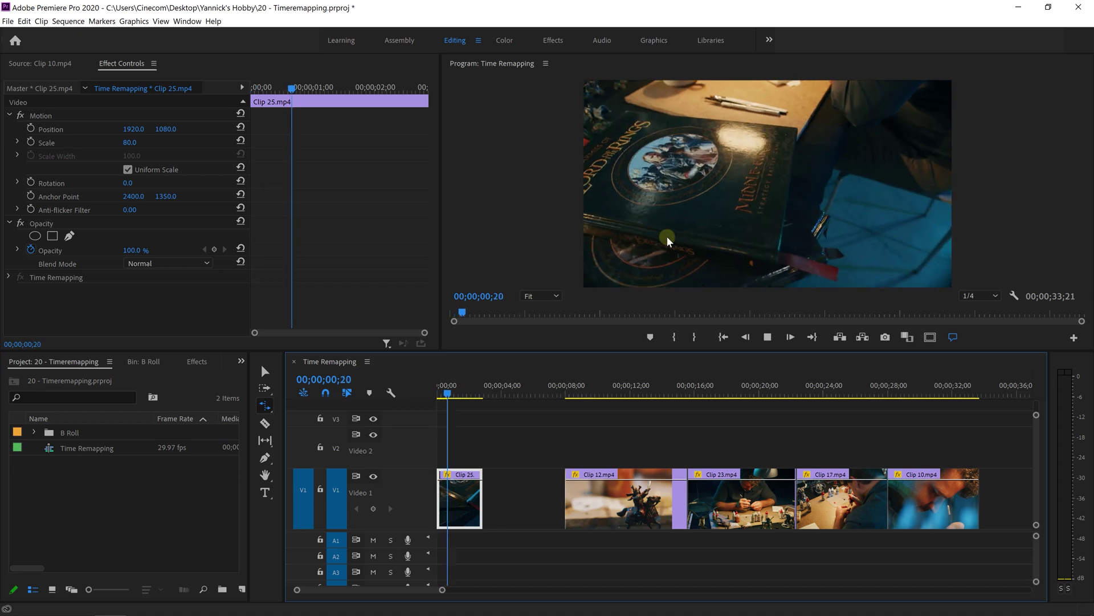
pyautogui.press('space')
# Slow Clip 25.mp4 down to 54.94% speed on Video 2 by rate stretching its end, and review the playback.
pyautogui.moveTo(482, 497); pyautogui.dragTo(627, 429)
pyautogui.press('v')
pyautogui.press('b')
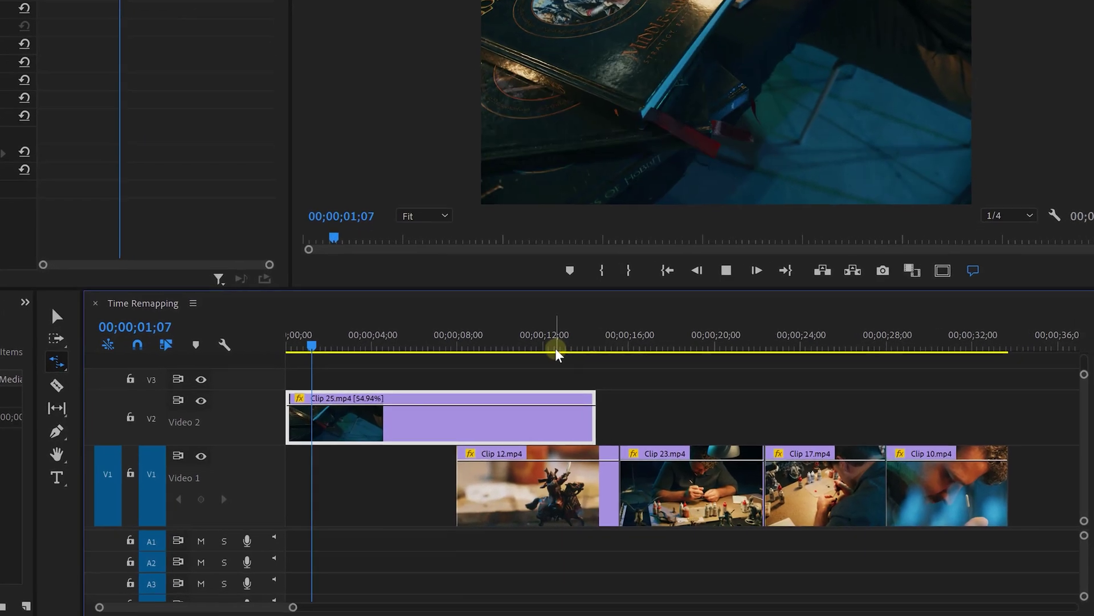
pyautogui.press('space')
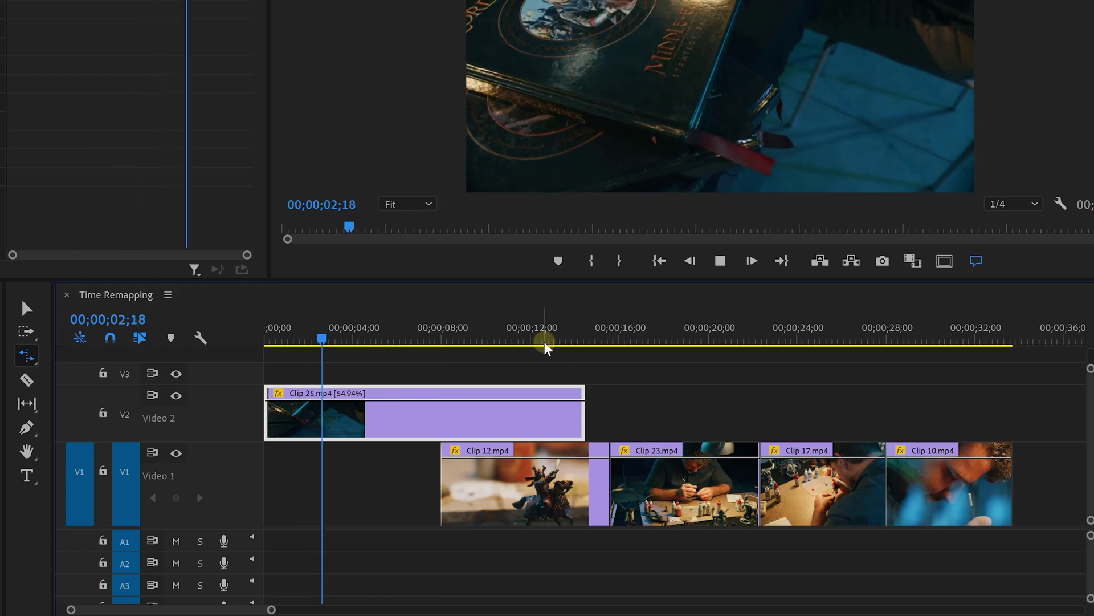
pyautogui.moveTo(344, 341); pyautogui.dragTo(318, 340)
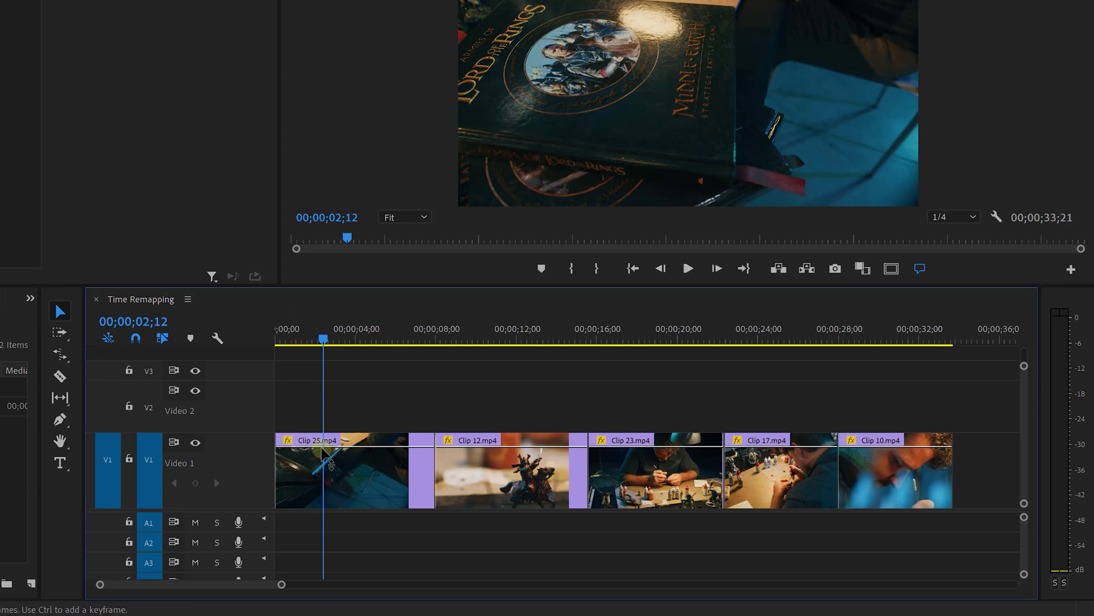
# Try lowering the opacity line of Clip 25.mp4 in the timeline, and undo the change.
pyautogui.moveTo(350, 445); pyautogui.dragTo(353, 474)
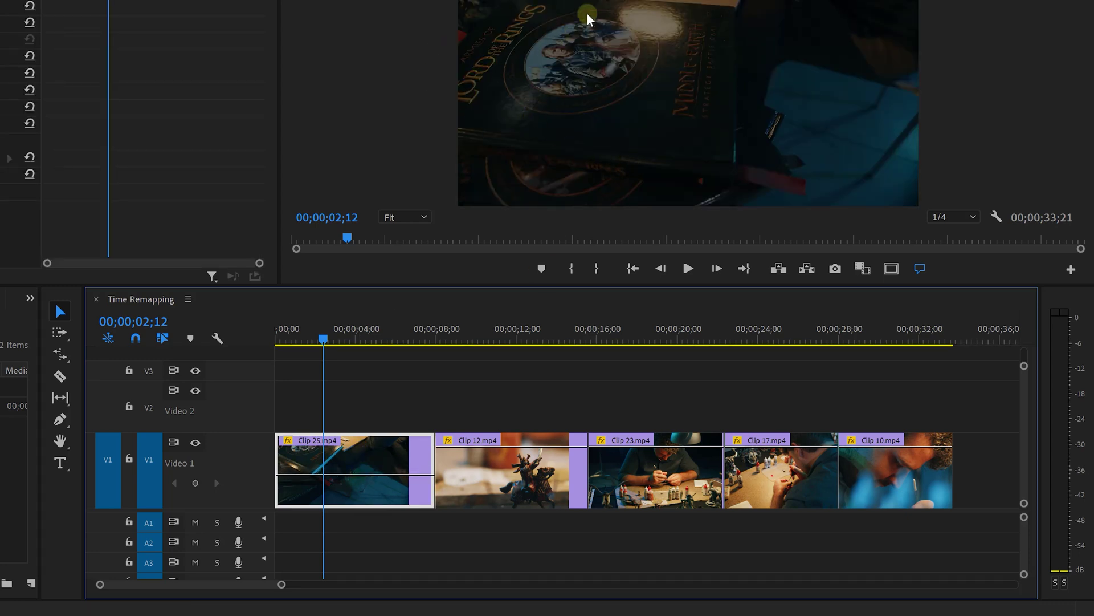
pyautogui.hotkey('ctrl', 'z')
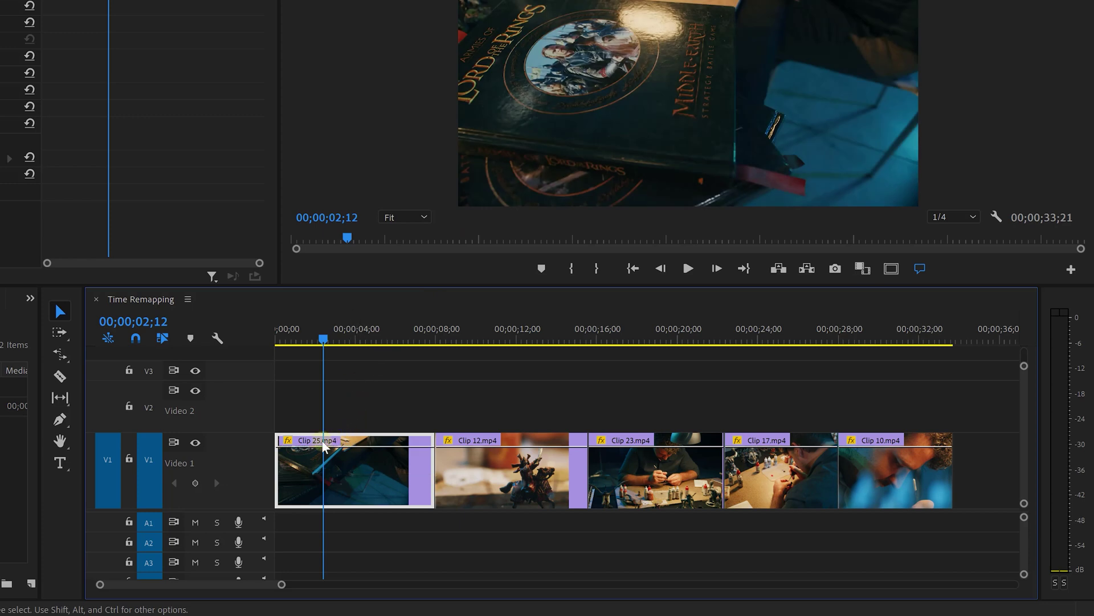
# Display the Time Remapping speed line on Clip 25.mp4 in the timeline and expand the clip's Time Remapping settings.
pyautogui.click(288, 440)
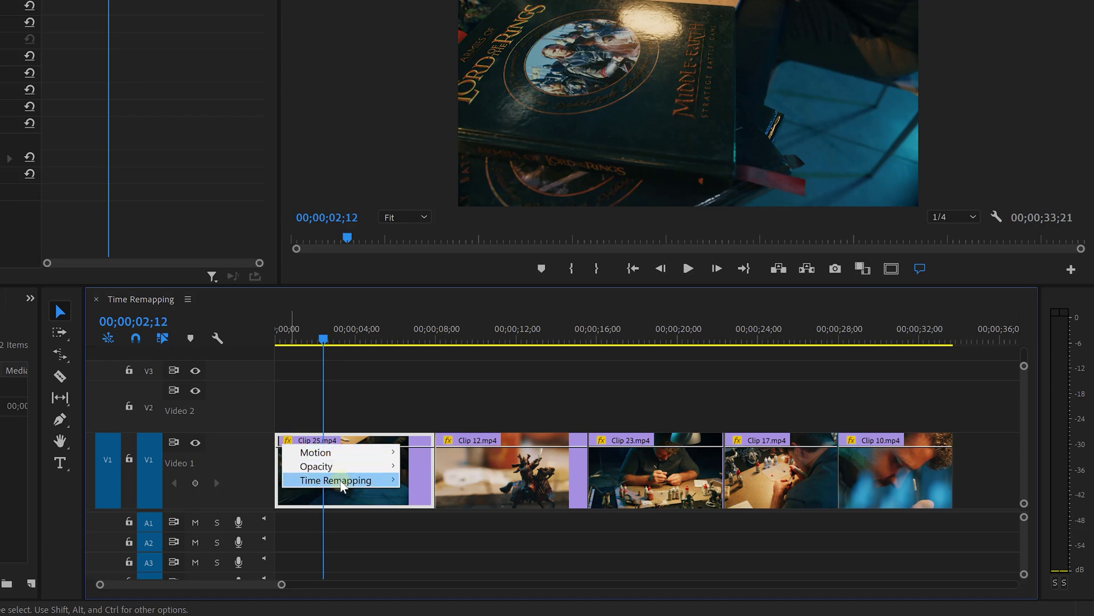
pyautogui.moveTo(345, 482)
pyautogui.click(432, 481)
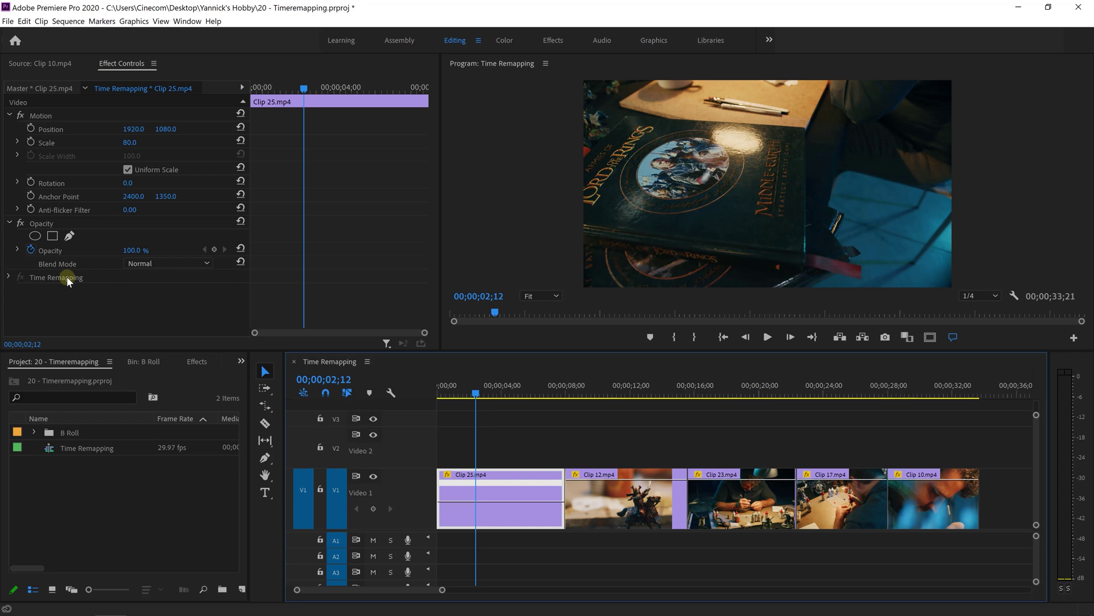
pyautogui.click(9, 278)
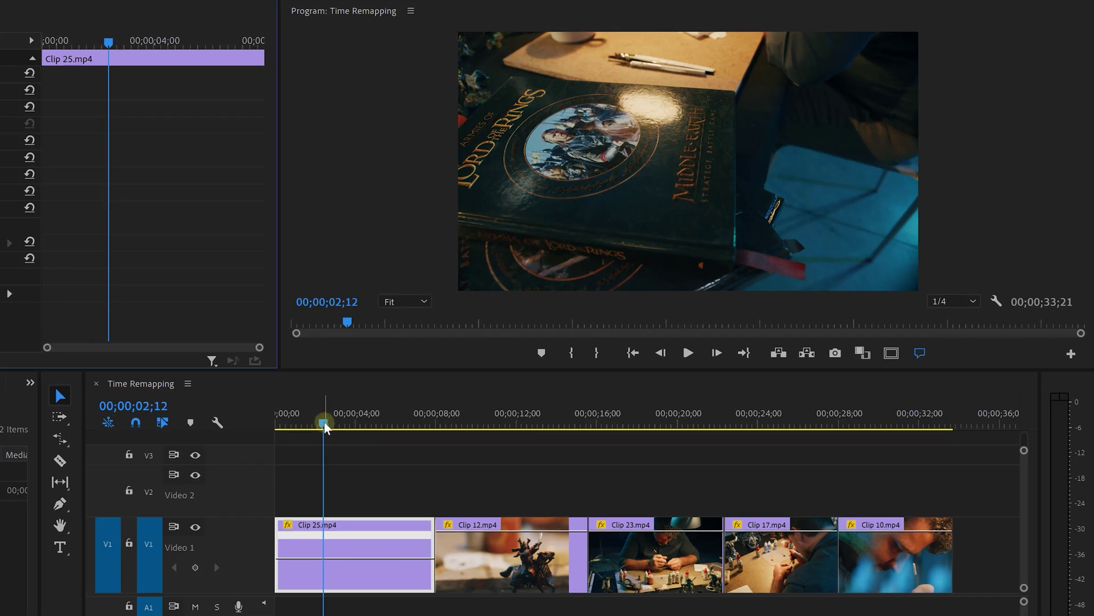
# Add a speed keyframe to Clip 25.mp4 at 00;00;03;25 with the Pen Tool.
pyautogui.moveTo(325, 427); pyautogui.dragTo(354, 430)
pyautogui.click(322, 504)
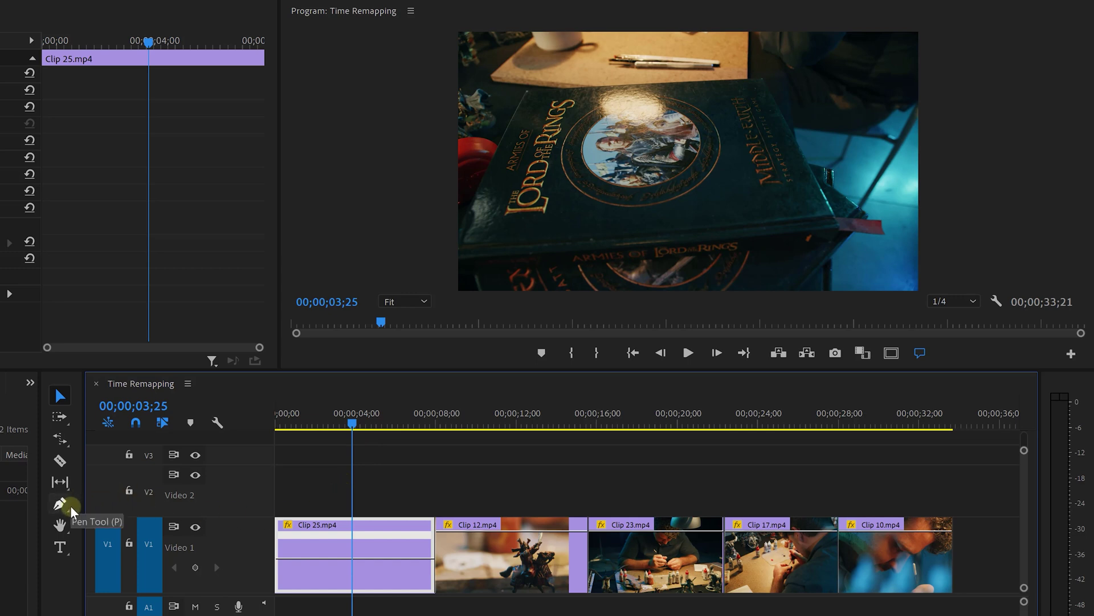
pyautogui.press('p')
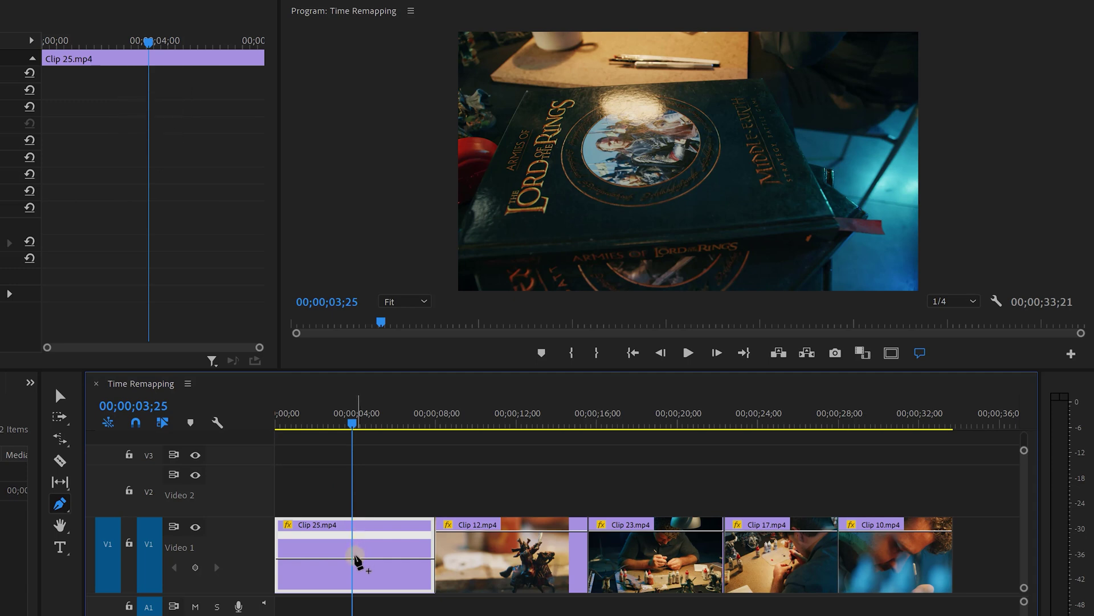
pyautogui.keyDown('ctrl'); pyautogui.click(352, 559); pyautogui.keyUp('ctrl')
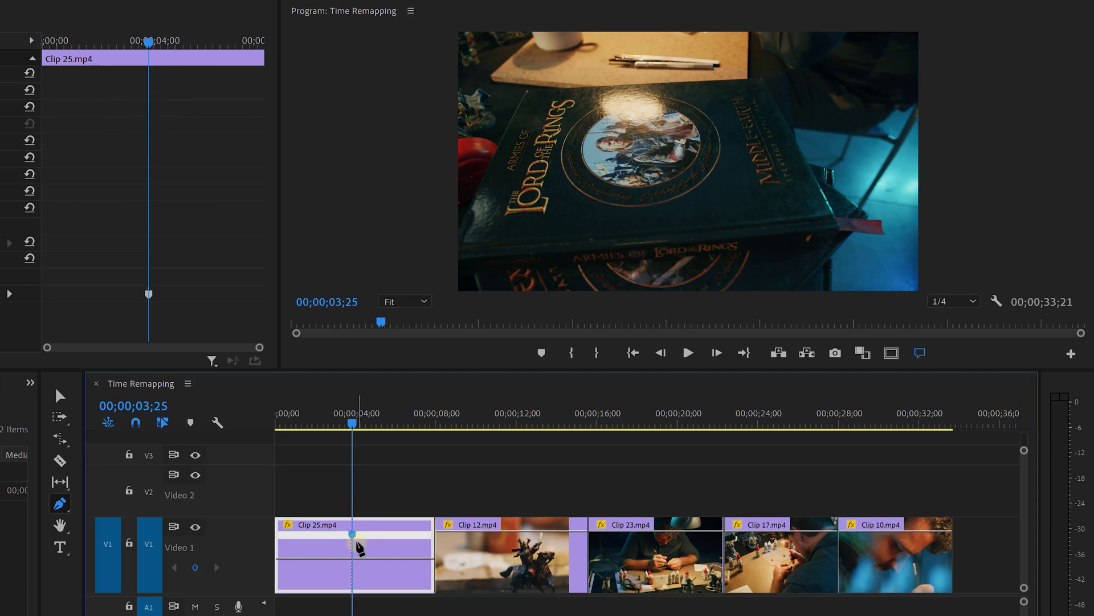
pyautogui.press('v')
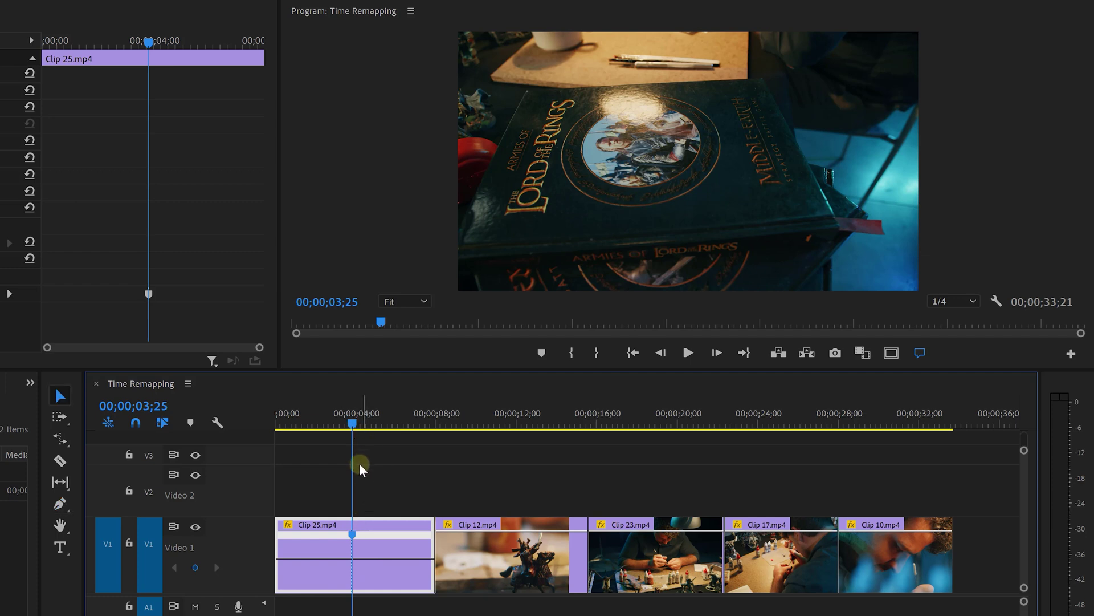
# Raise the speed of Clip 25.mp4 after the keyframe to about 302% and play the speed change from 00;00;02;14.
pyautogui.click(326, 420)
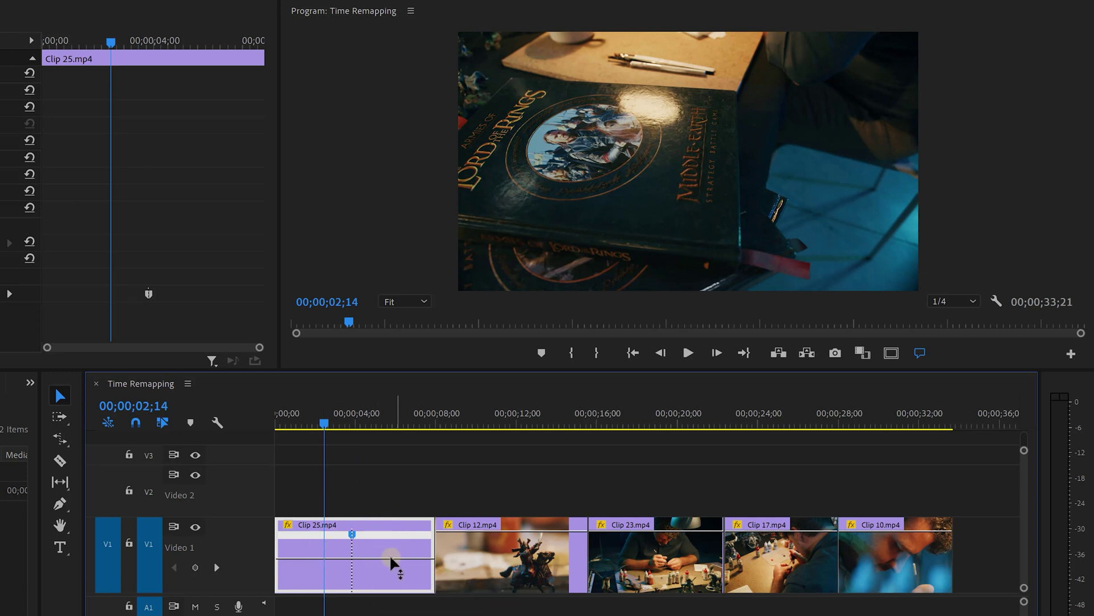
pyautogui.moveTo(392, 559); pyautogui.dragTo(408, 395)
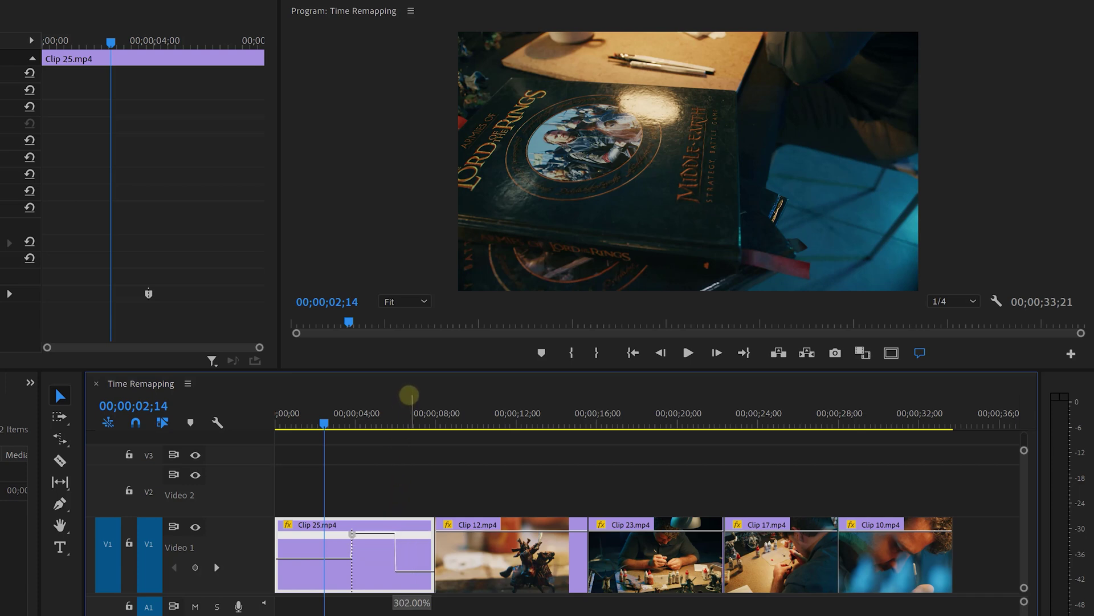
pyautogui.moveTo(410, 395); pyautogui.dragTo(410, 394)
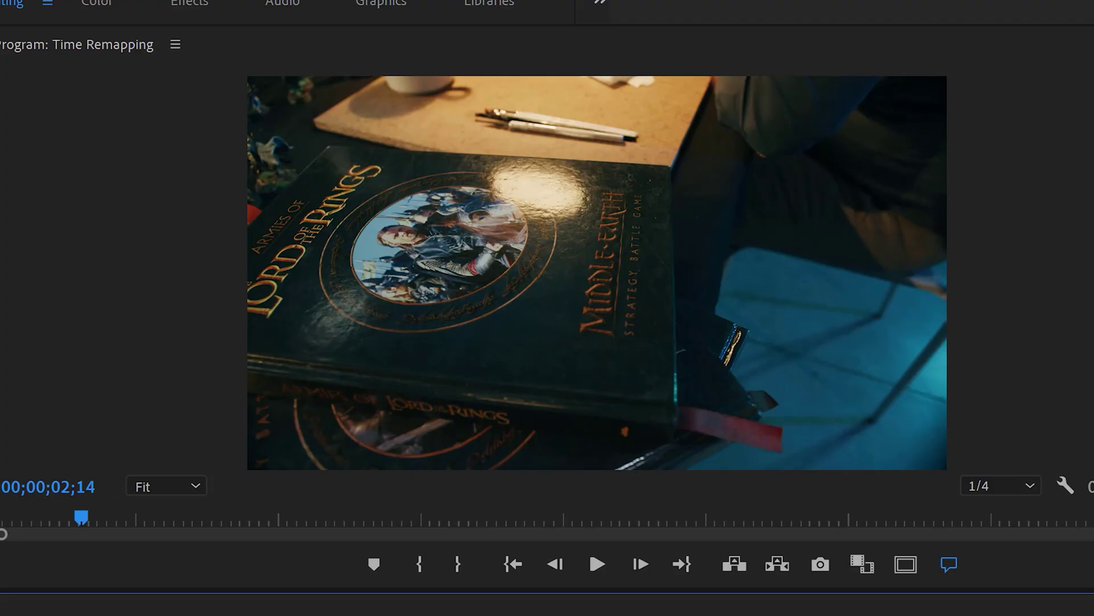
pyautogui.press('space')
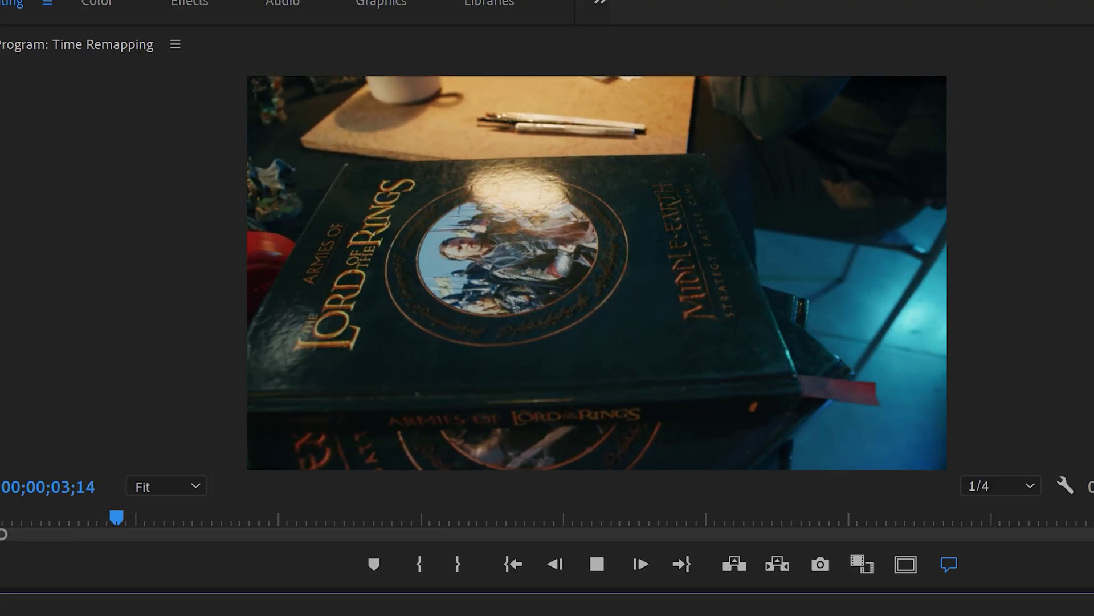
pyautogui.press('space')
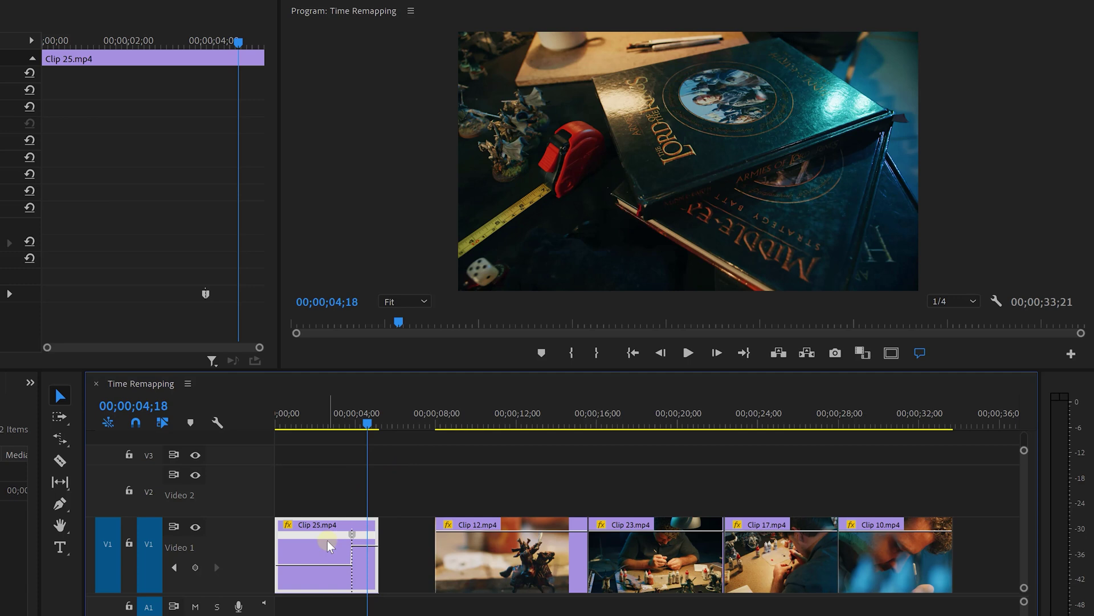
# Split the speed keyframe on Clip 25.mp4 into a gradual ramp, smooth it into a curve, and preview the transition.
pyautogui.press('=')
pyautogui.press('=')
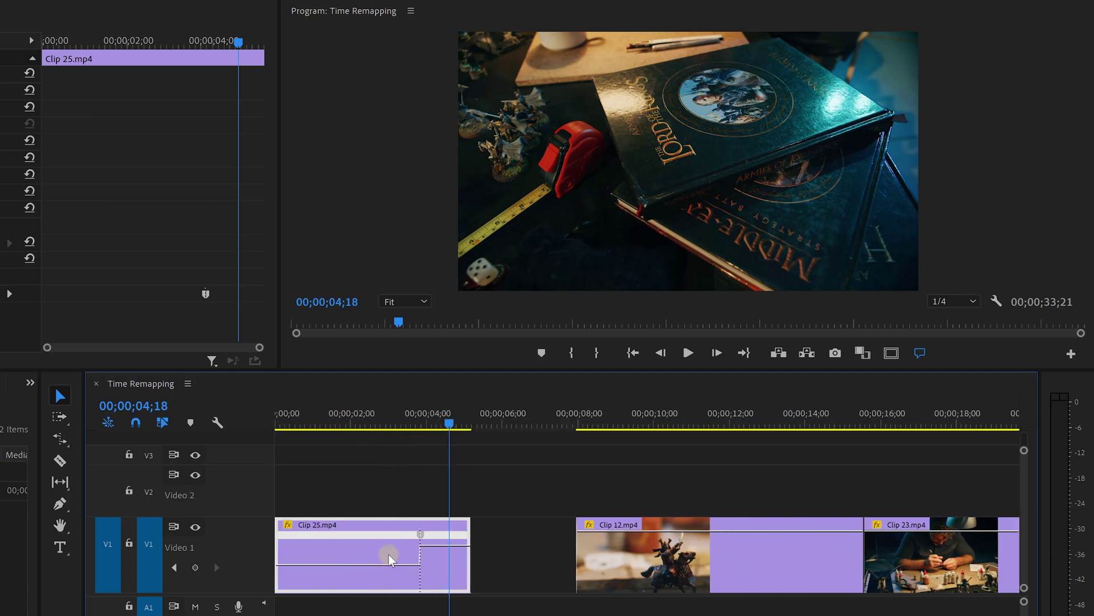
pyautogui.moveTo(422, 534); pyautogui.dragTo(463, 536)
pyautogui.click(432, 568)
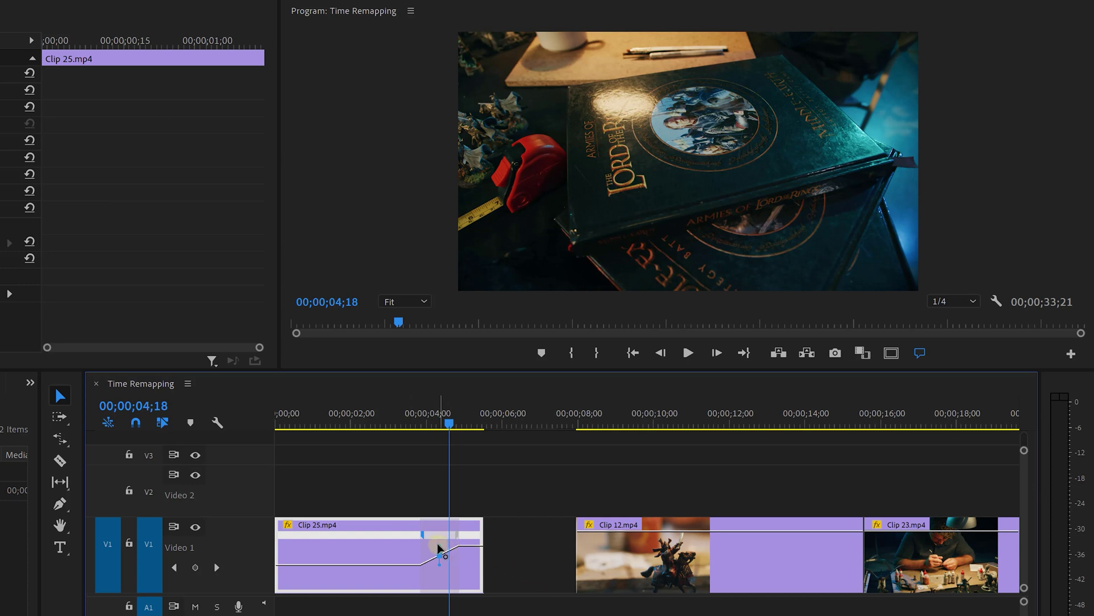
pyautogui.moveTo(472, 547); pyautogui.dragTo(509, 548)
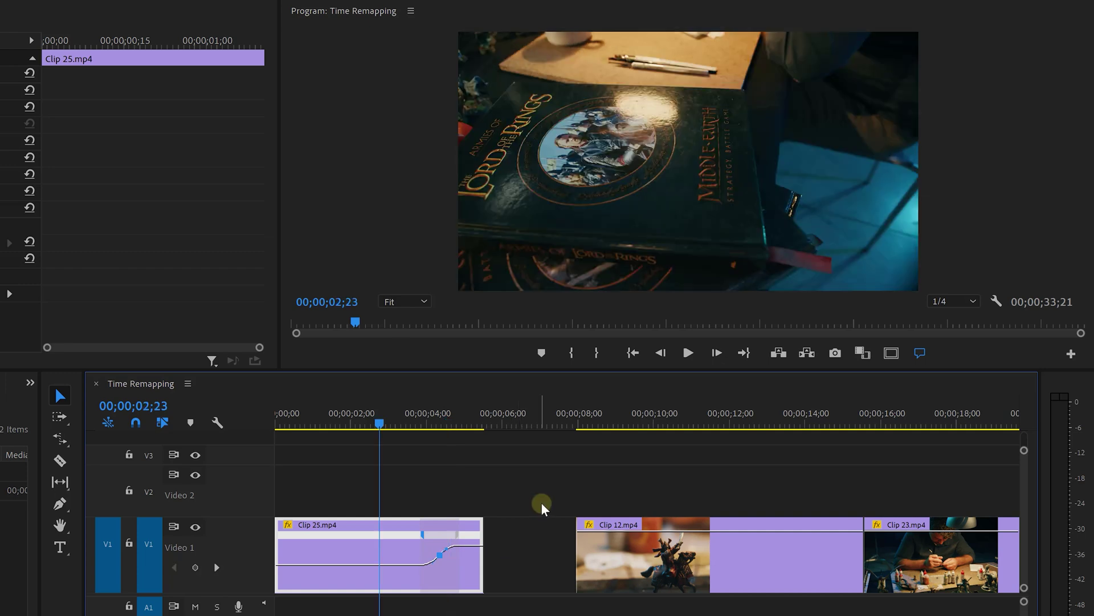
pyautogui.press('space')
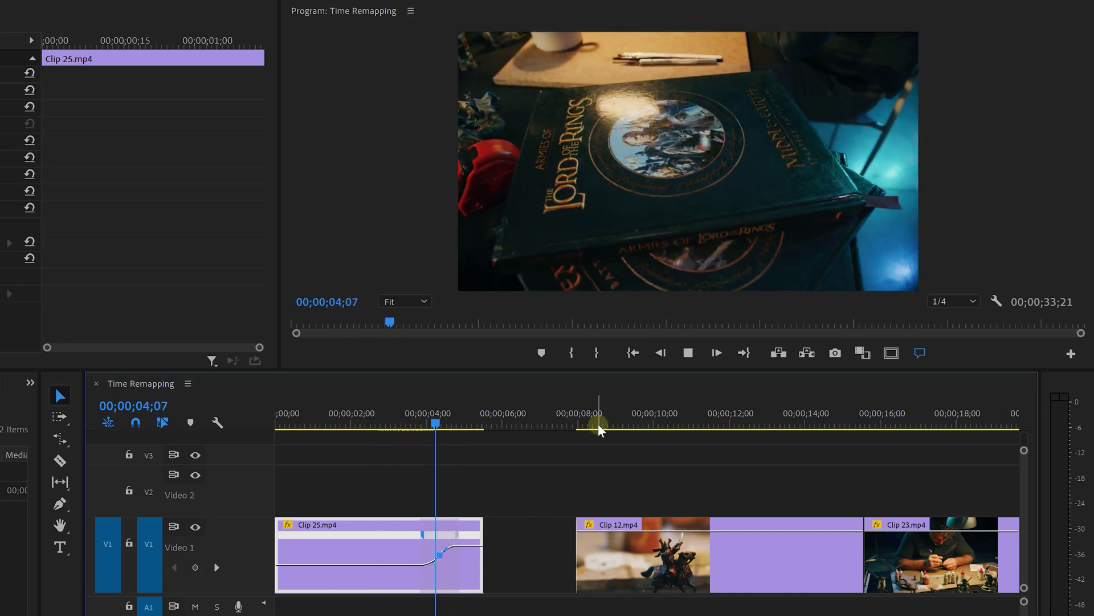
pyautogui.press('space')
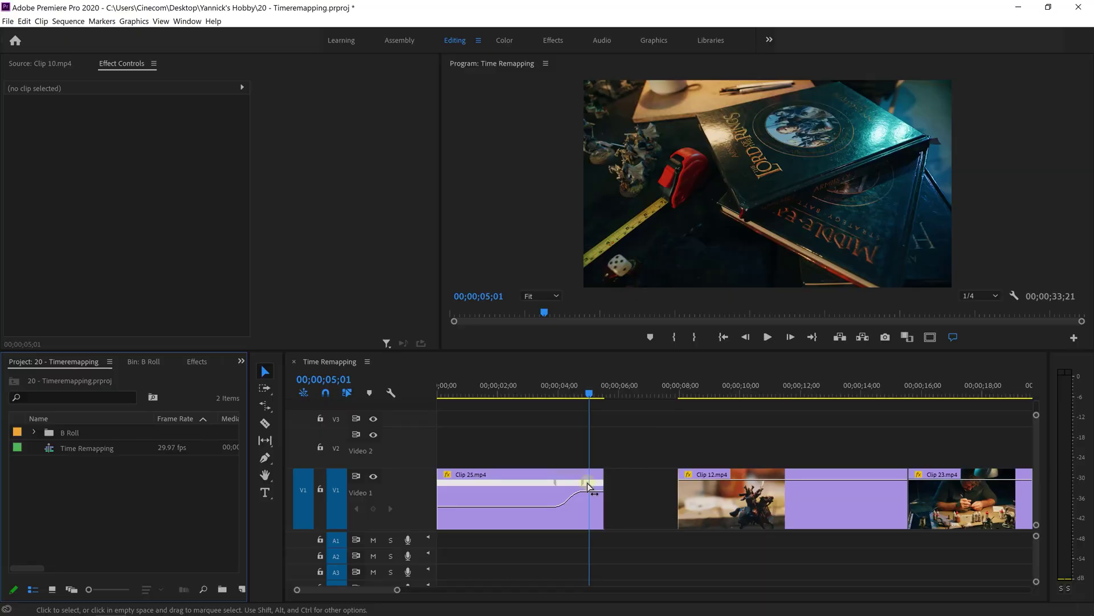
# Open the B Roll bin and assign the Mango label colour to Clip 25.mp4 and Clip 23.mp4 in the timeline.
pyautogui.click(147, 361)
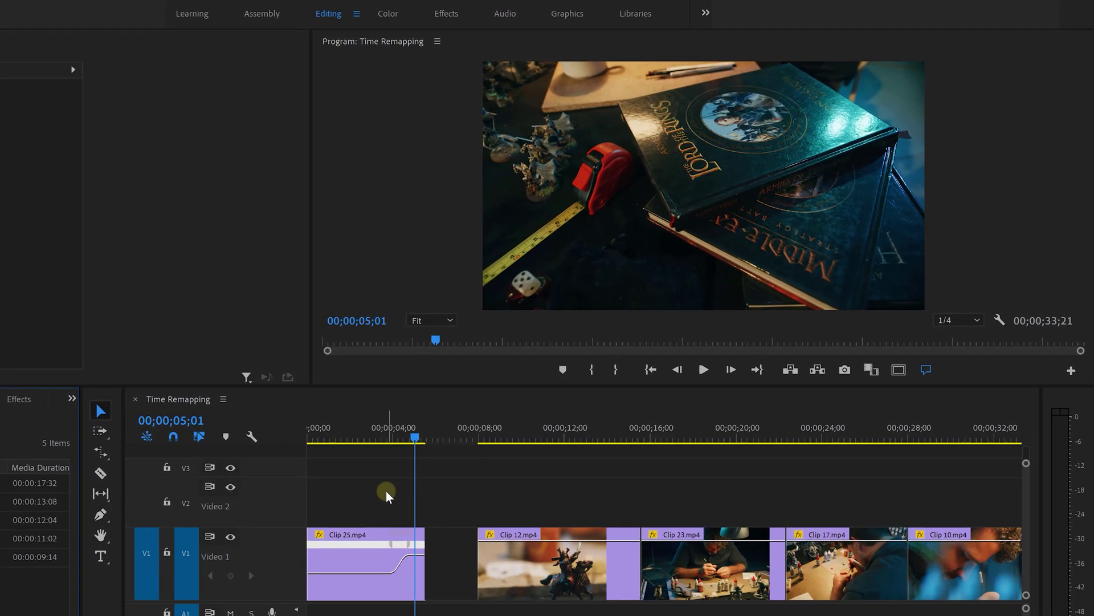
pyautogui.scroll(-2, 387, 491)
pyautogui.click(346, 542)
pyautogui.rightClick(609, 562)
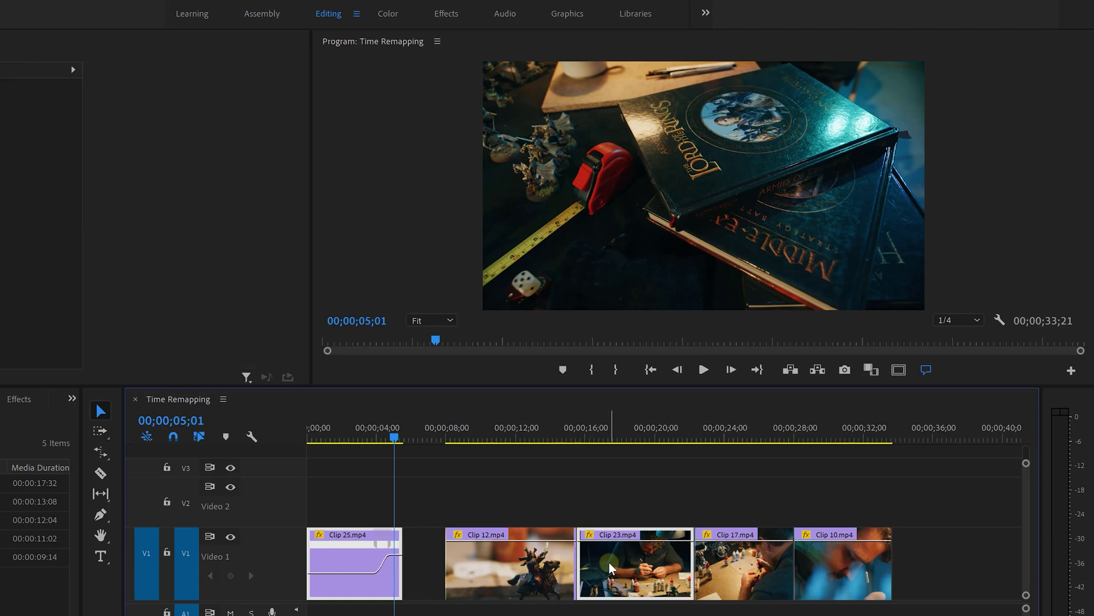
pyautogui.moveTo(689, 346)
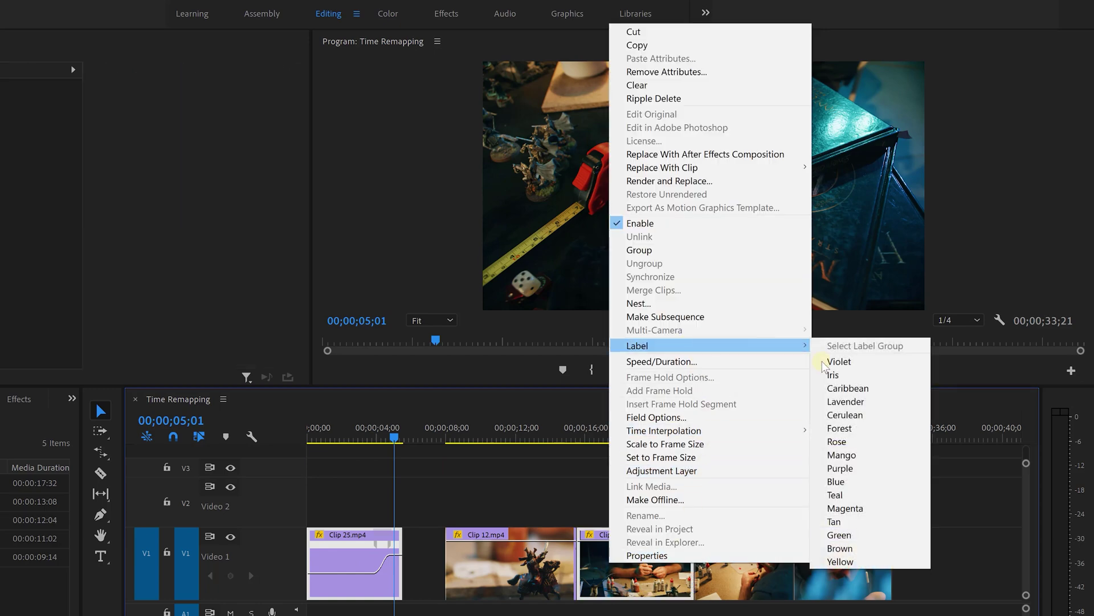
pyautogui.click(868, 460)
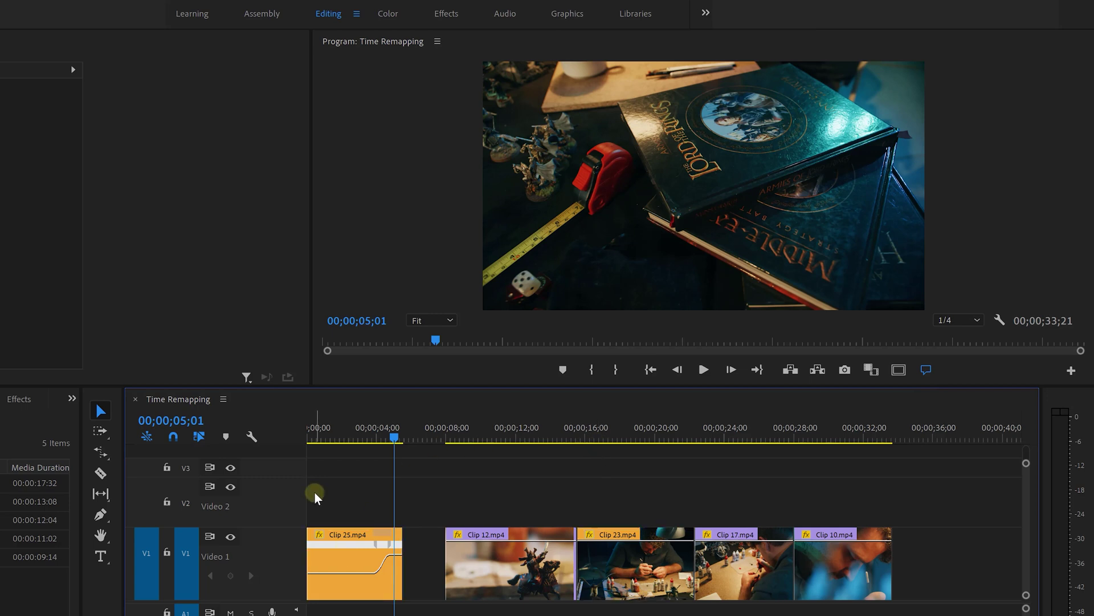
# Lower the speed of the section before the ramp in Clip 25.mp4 to about 50%.
pyautogui.press('=')
pyautogui.scroll(1, 368, 495)
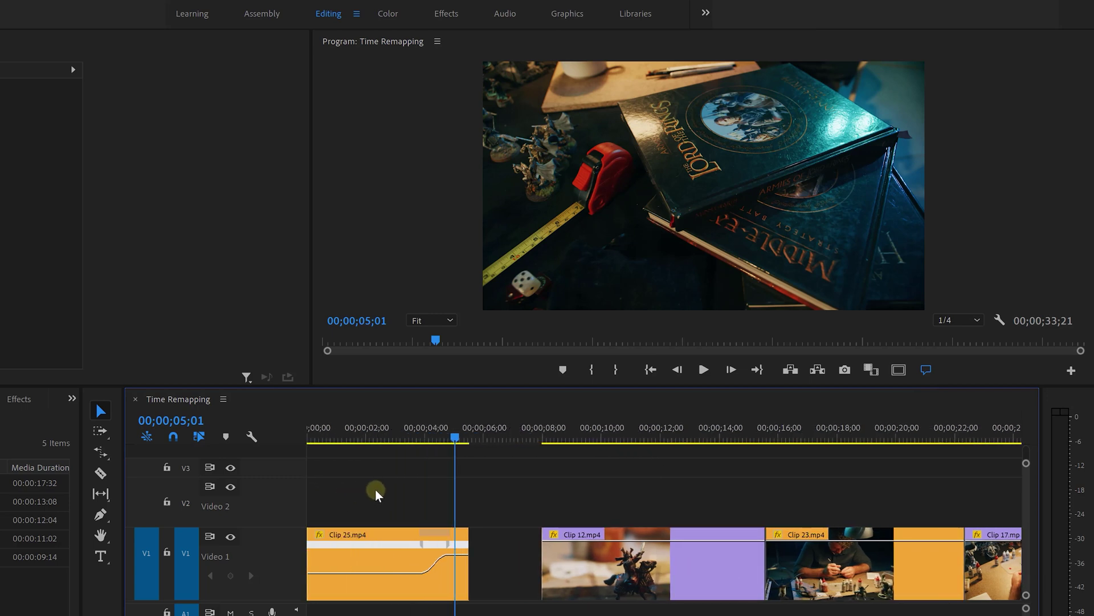
pyautogui.click(363, 577)
pyautogui.moveTo(362, 576); pyautogui.dragTo(361, 609)
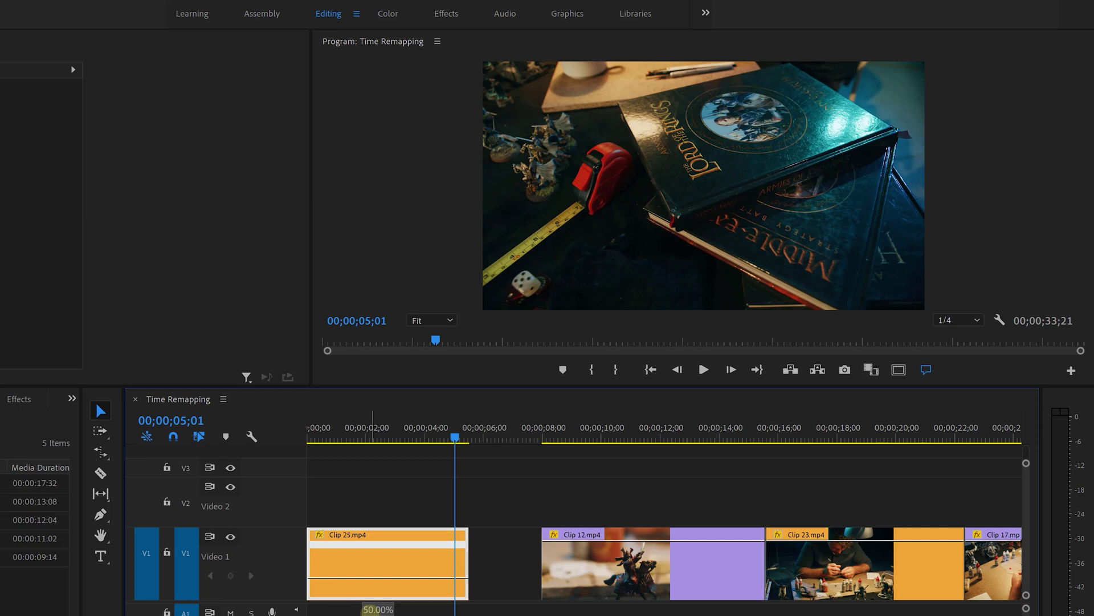
pyautogui.moveTo(369, 609); pyautogui.dragTo(369, 610)
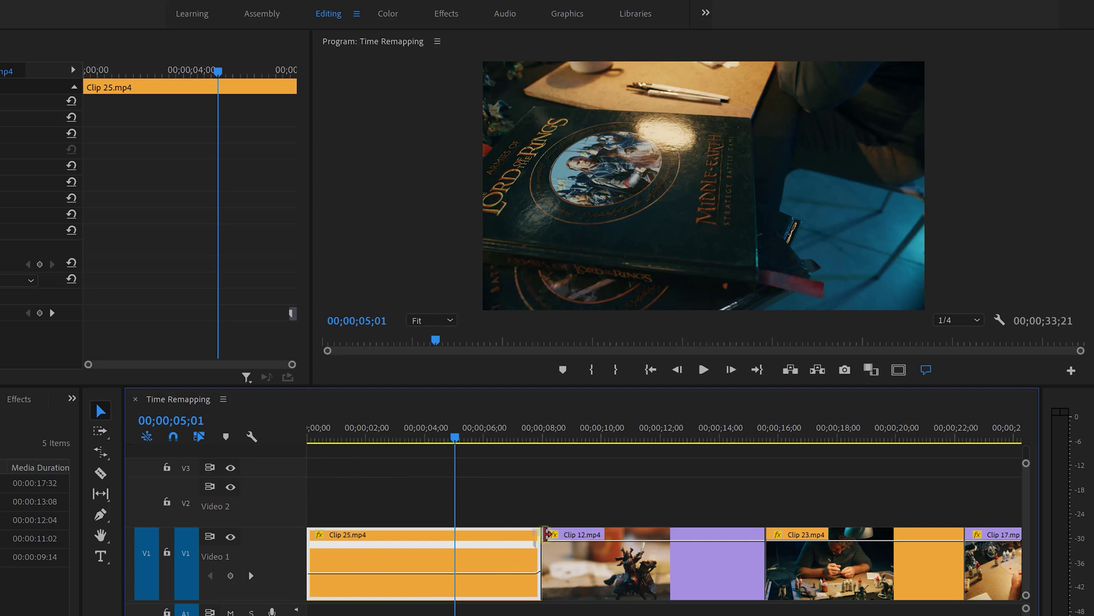
# Extend the end of Clip 25.mp4 to about 00;00;10;00, shifting all following clips so they start directly after it.
pyautogui.press('a')
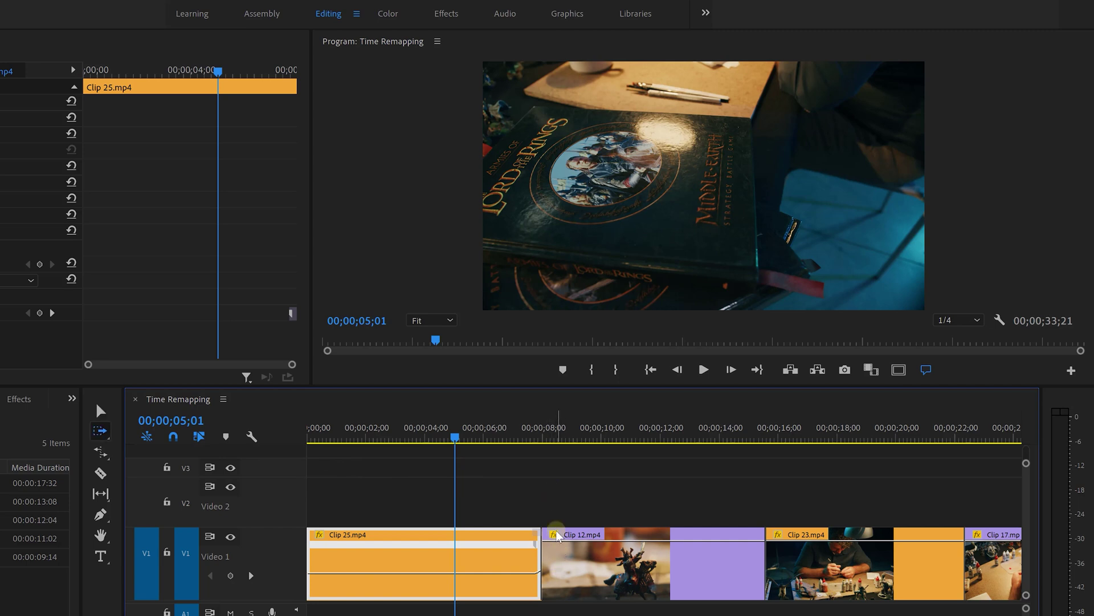
pyautogui.moveTo(579, 569); pyautogui.dragTo(763, 568)
pyautogui.press('v')
pyautogui.moveTo(549, 556); pyautogui.dragTo(604, 556)
pyautogui.press('space')
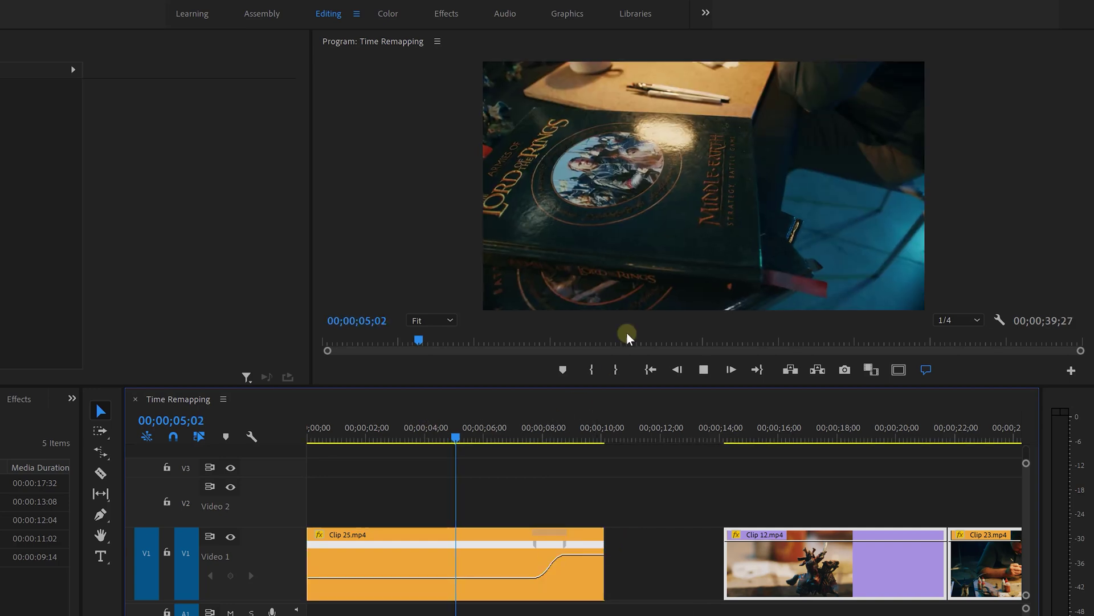
pyautogui.click(648, 279)
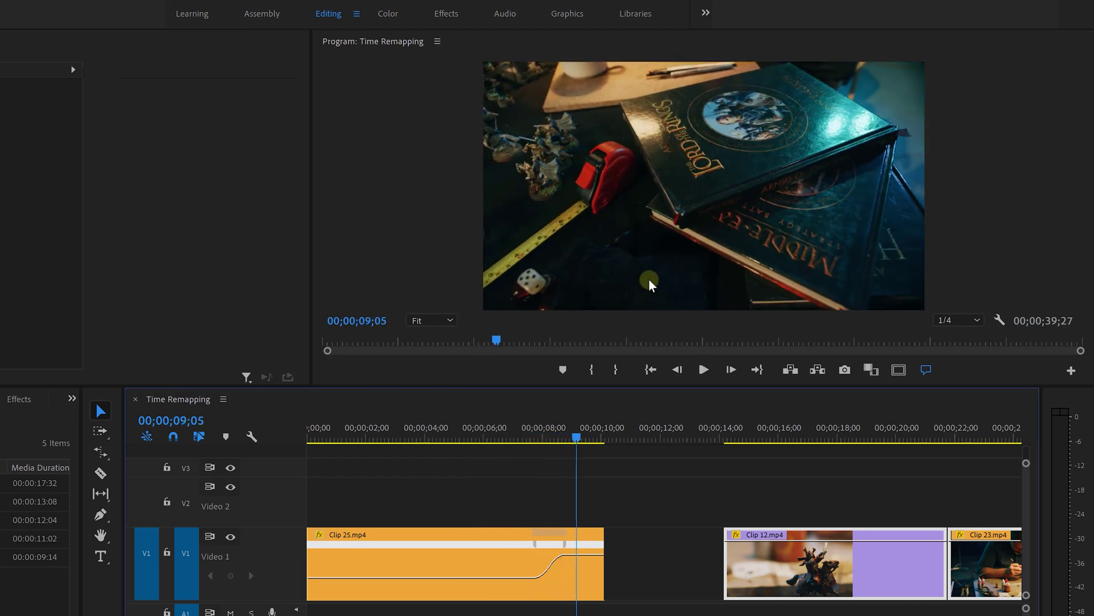
pyautogui.moveTo(751, 558); pyautogui.dragTo(641, 554)
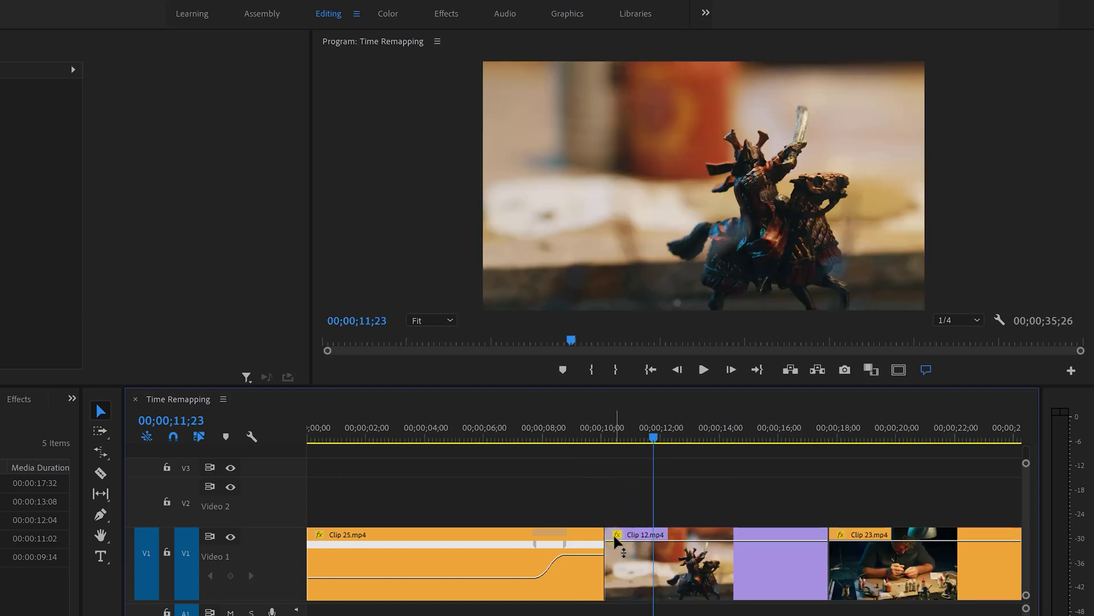
# Show the Time Remapping speed line on Clip 12.mp4 and move the clip to start at 00;00;09;15.
pyautogui.rightClick(617, 535)
pyautogui.moveTo(672, 577)
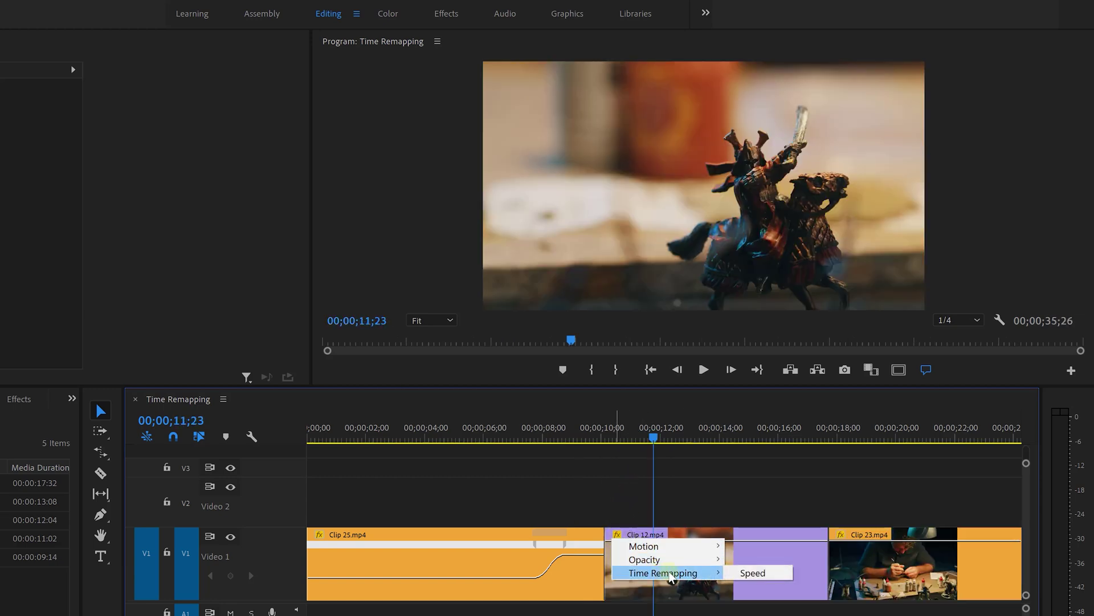
pyautogui.click(736, 573)
pyautogui.moveTo(518, 436); pyautogui.dragTo(589, 440)
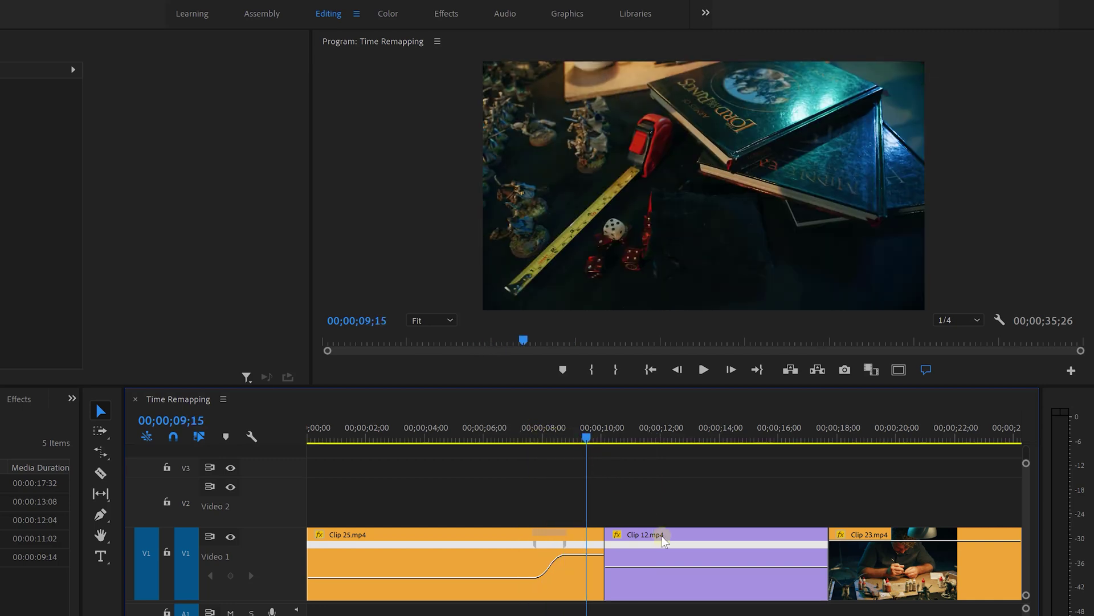
pyautogui.moveTo(692, 541); pyautogui.dragTo(678, 542)
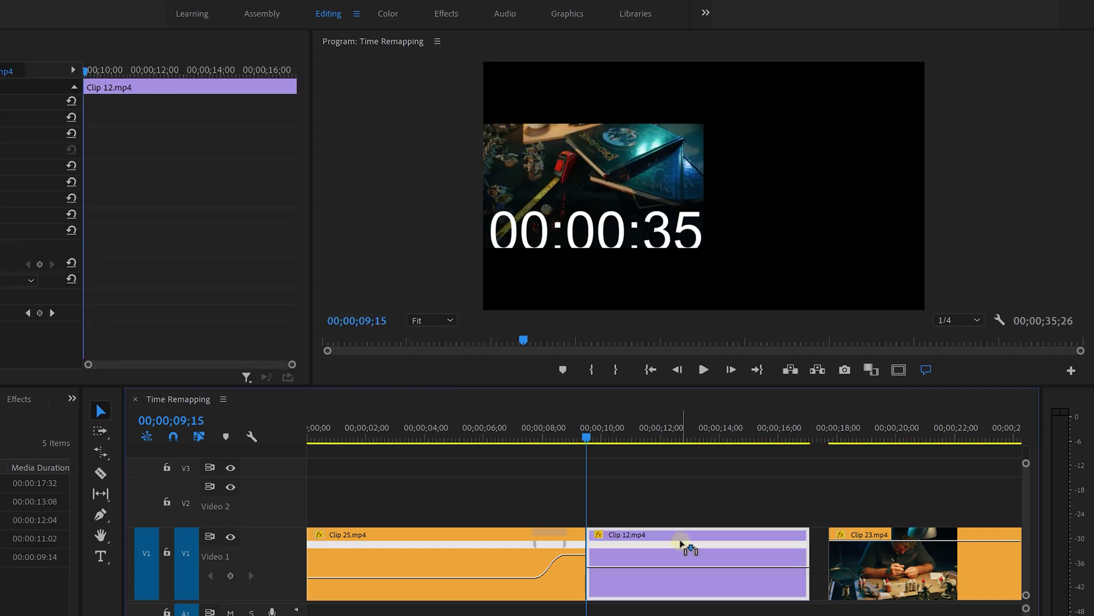
# Add a speed keyframe to Clip 12.mp4 near 00;00;13;00 and raise the speed of the section before it.
pyautogui.press('p')
pyautogui.moveTo(588, 437); pyautogui.dragTo(690, 442)
pyautogui.click(683, 567)
pyautogui.press('v')
pyautogui.moveTo(640, 566); pyautogui.dragTo(635, 426)
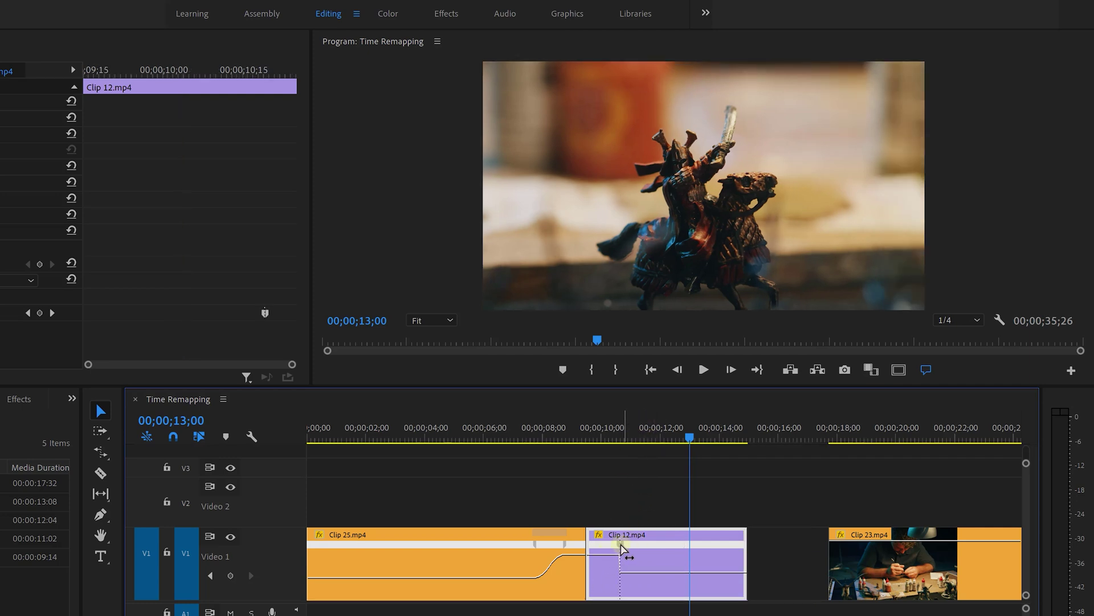
# Split the speed keyframe in Clip 12.mp4 into a gradual slow-down ramp and preview the cut from Clip 25.mp4.
pyautogui.moveTo(621, 547)
pyautogui.mouseDown()
pyautogui.moveTo(599, 541)
pyautogui.moveTo(607, 557)
pyautogui.mouseUp()
pyautogui.click(506, 430)
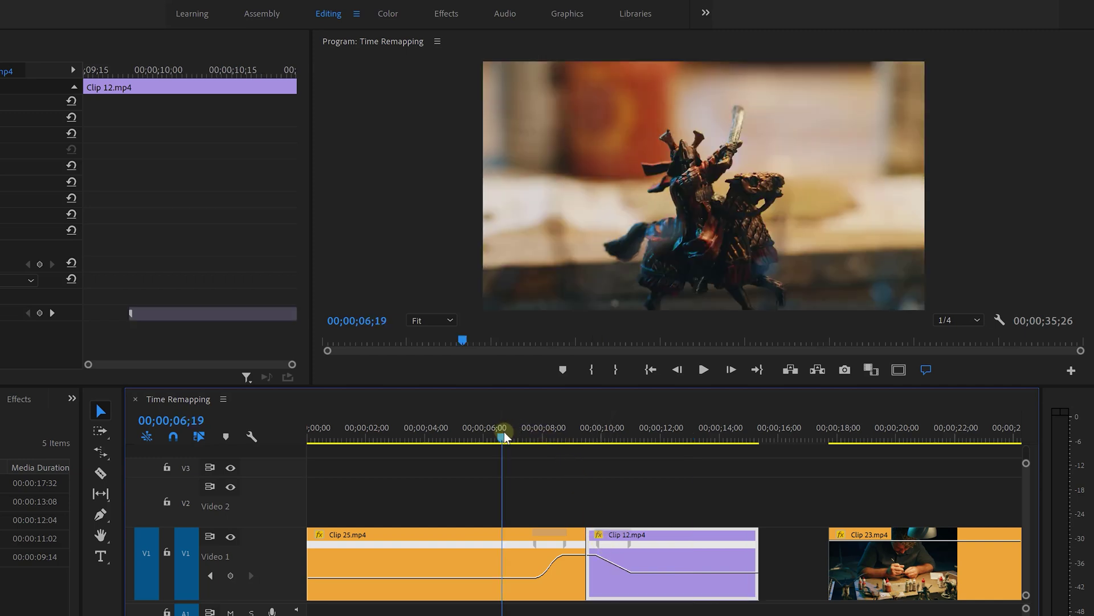
pyautogui.press('space')
pyautogui.click(706, 510)
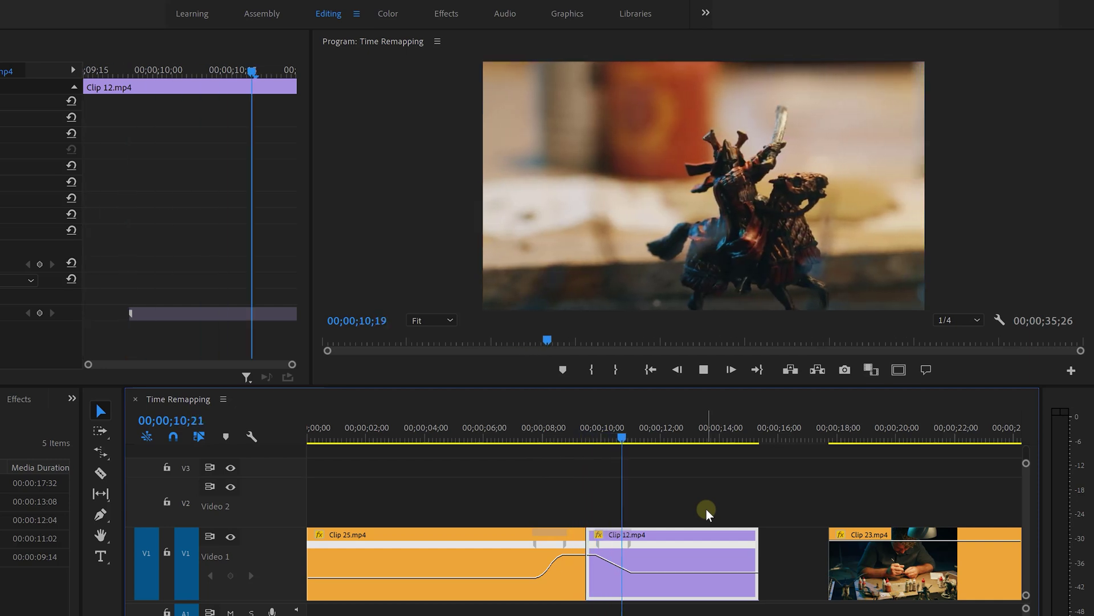
pyautogui.press('space')
# Raise the speed of the opening section of Clip 12.mp4 further and play back the transition.
pyautogui.scroll(1, 603, 553)
pyautogui.moveTo(602, 552); pyautogui.dragTo(608, 467)
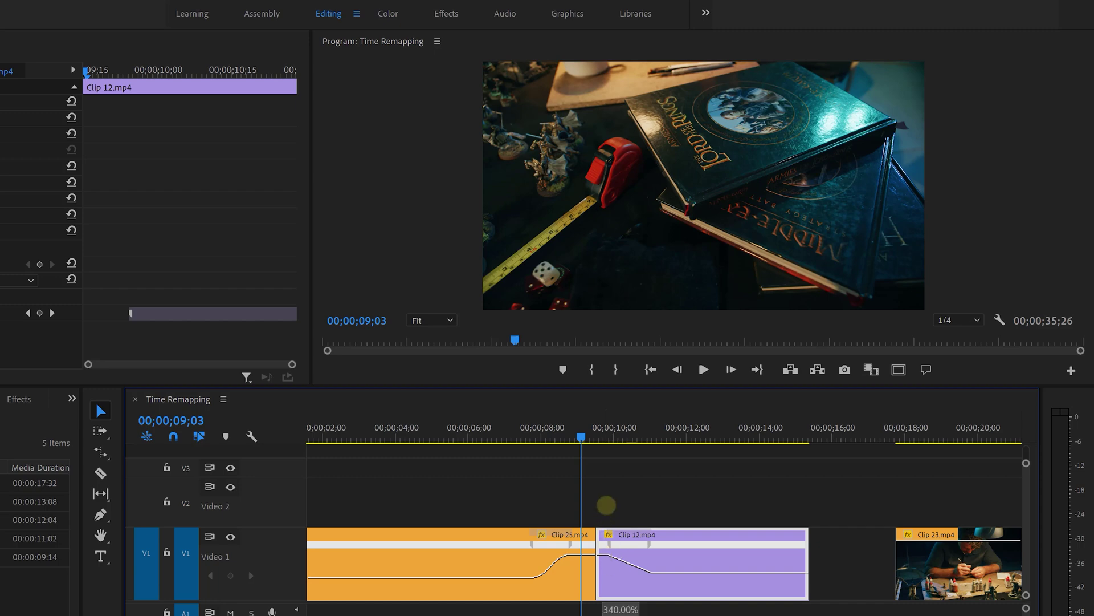
pyautogui.moveTo(605, 504); pyautogui.dragTo(613, 428)
pyautogui.click(534, 433)
pyautogui.press('space')
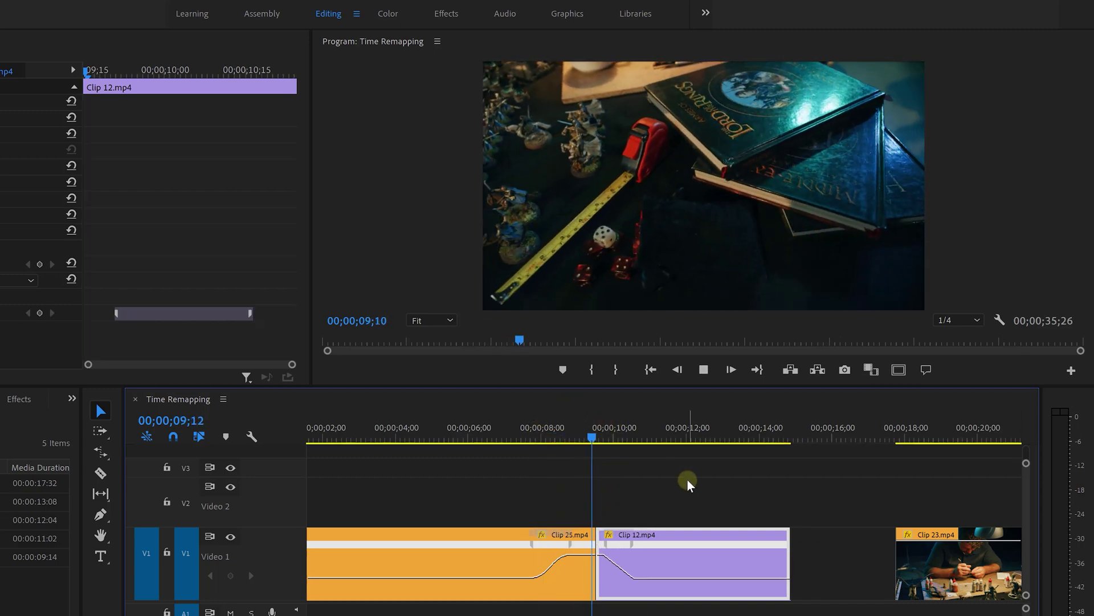
pyautogui.press('space')
# Raise the speed of the end section of Clip 25.mp4, close the gap to Clip 12.mp4, and preview the transition.
pyautogui.moveTo(583, 553); pyautogui.dragTo(594, 436)
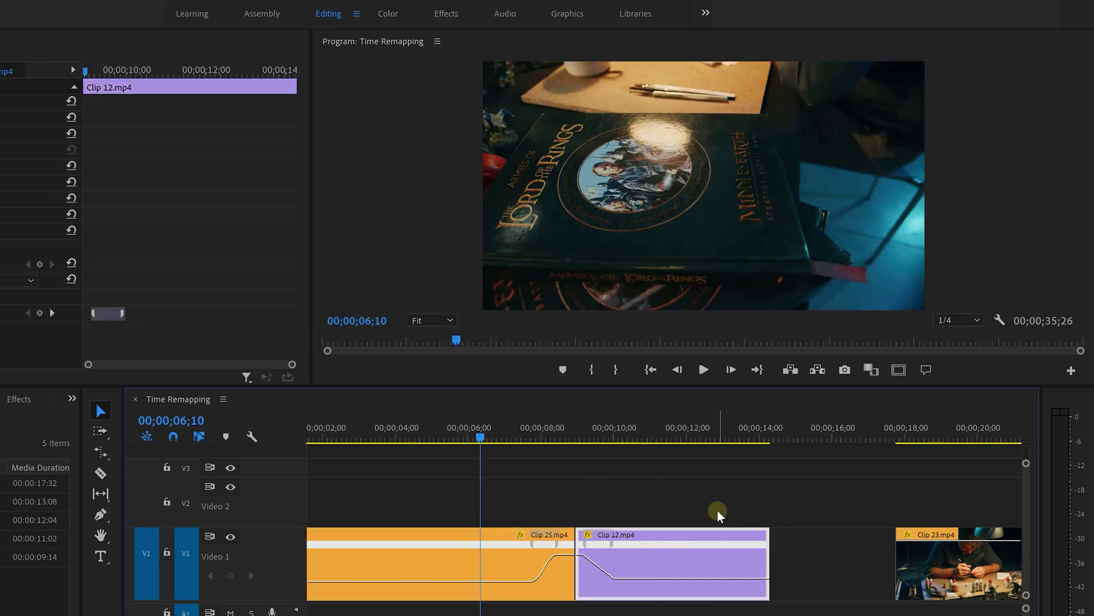
pyautogui.press('space')
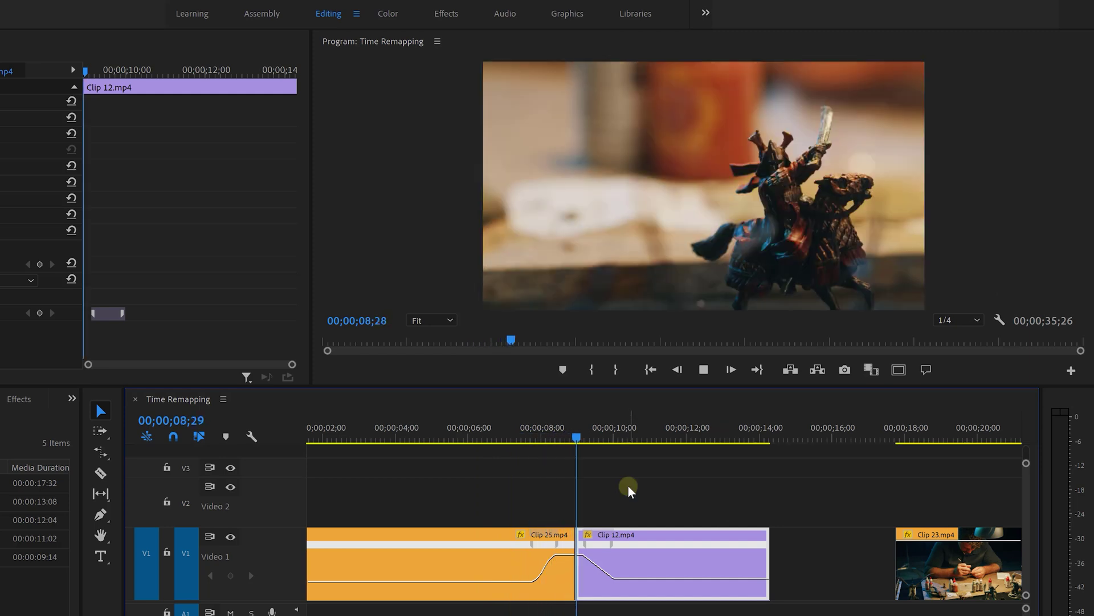
pyautogui.press('space')
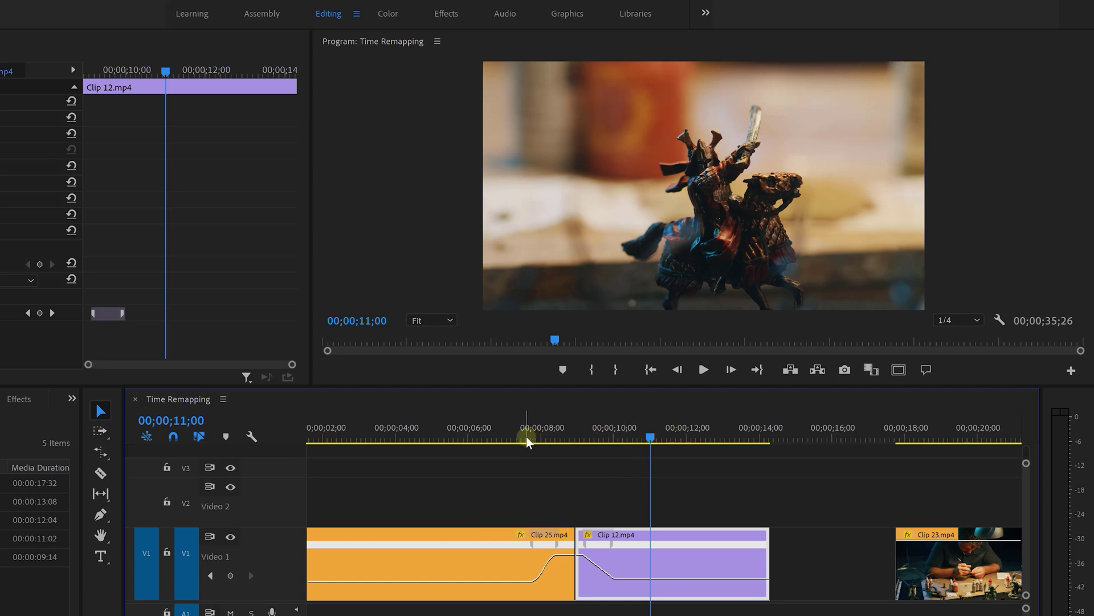
pyautogui.click(525, 437)
pyautogui.press('space')
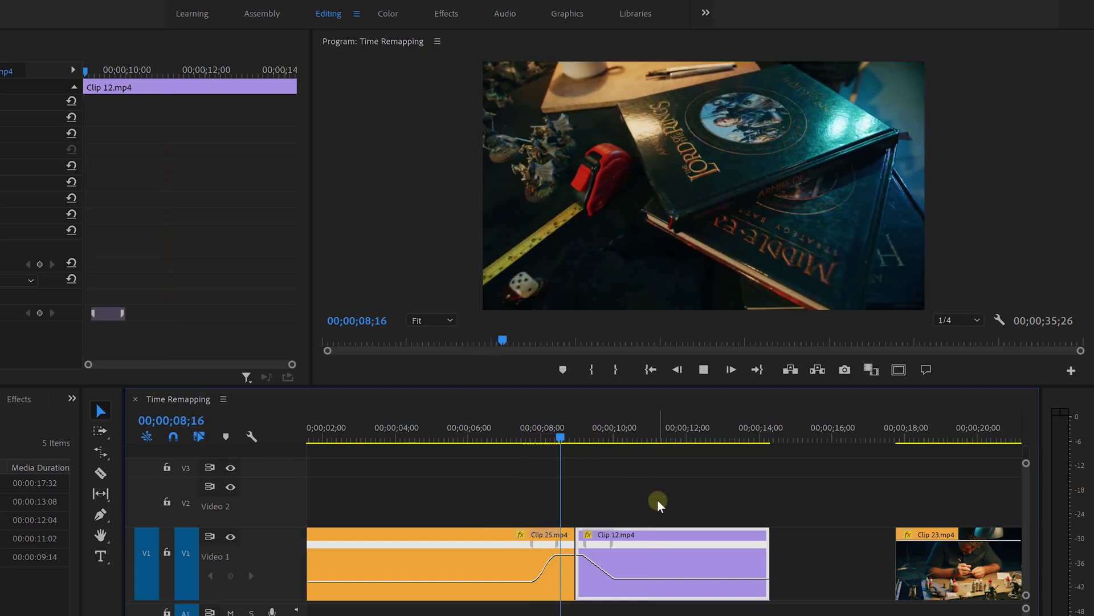
pyautogui.press('space')
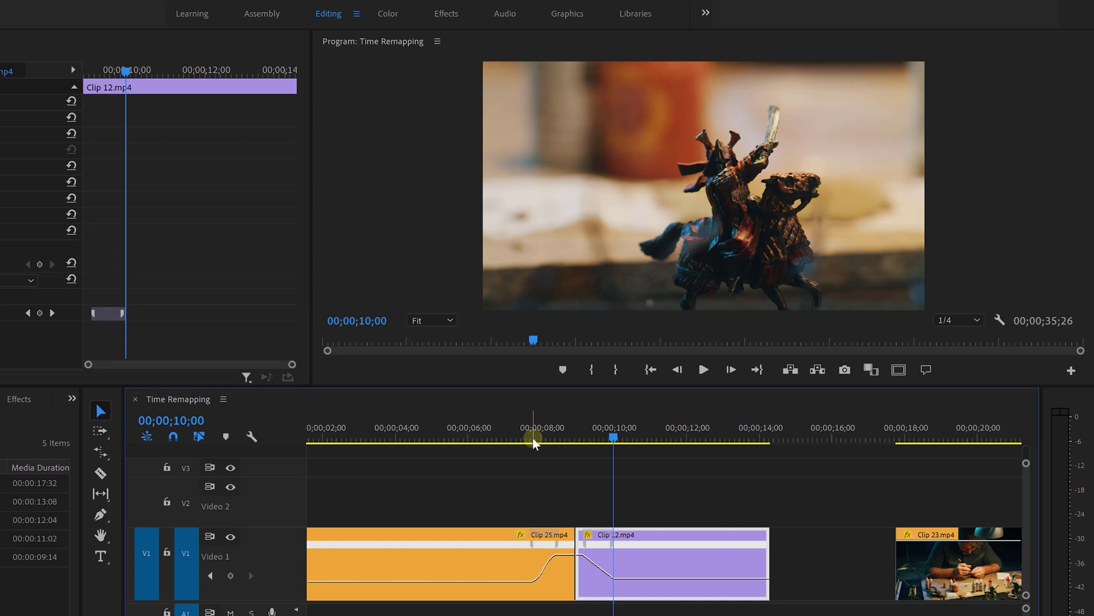
# Create a gradual speed-up ramp at the end of Clip 12.mp4 from a speed keyframe at 00;00;12;14.
pyautogui.moveTo(533, 438); pyautogui.dragTo(703, 439)
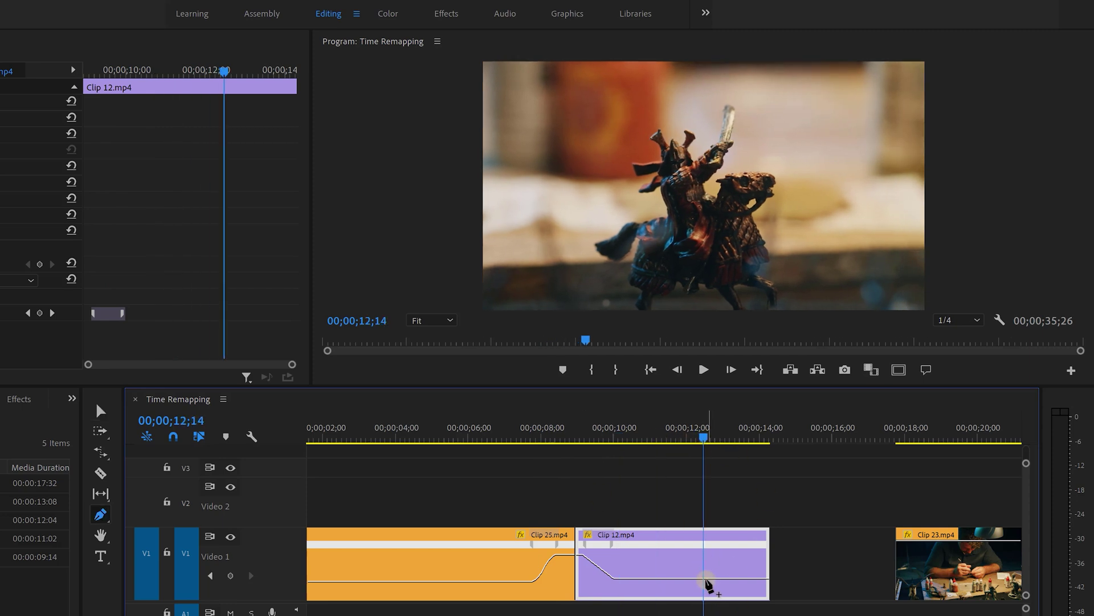
pyautogui.click(704, 579)
pyautogui.press('v')
pyautogui.moveTo(737, 574); pyautogui.dragTo(733, 337)
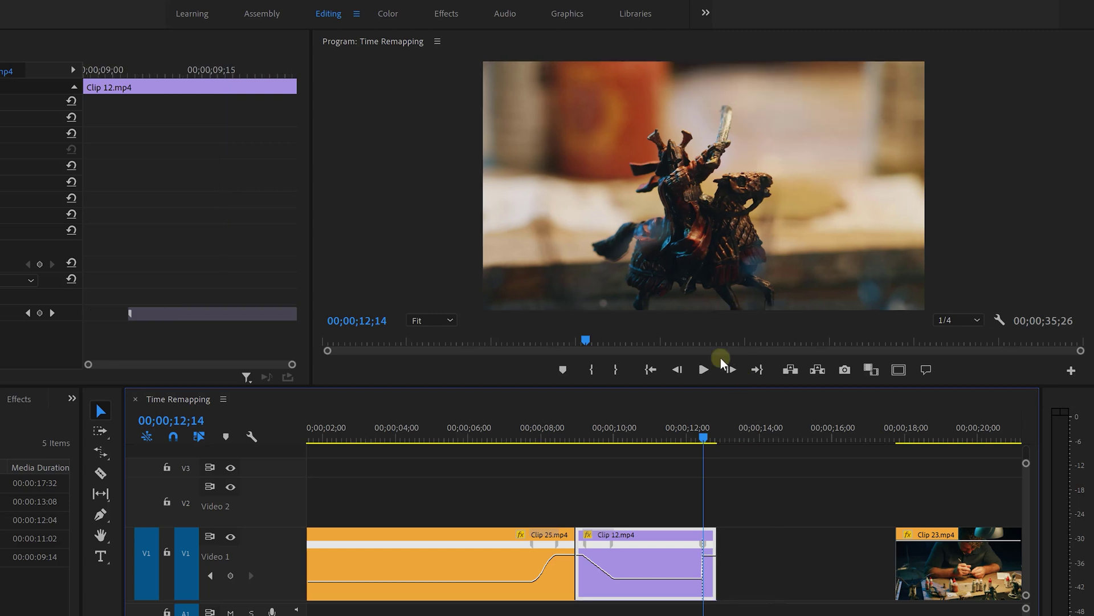
pyautogui.moveTo(702, 546)
pyautogui.mouseDown()
pyautogui.moveTo(679, 548)
pyautogui.moveTo(723, 549)
pyautogui.mouseUp()
# Move Clip 23.mp4 directly after Clip 12.mp4 and show its Time Remapping speed line.
pyautogui.moveTo(955, 570); pyautogui.dragTo(766, 564)
pyautogui.click(673, 416)
pyautogui.scroll(-5, 774, 491)
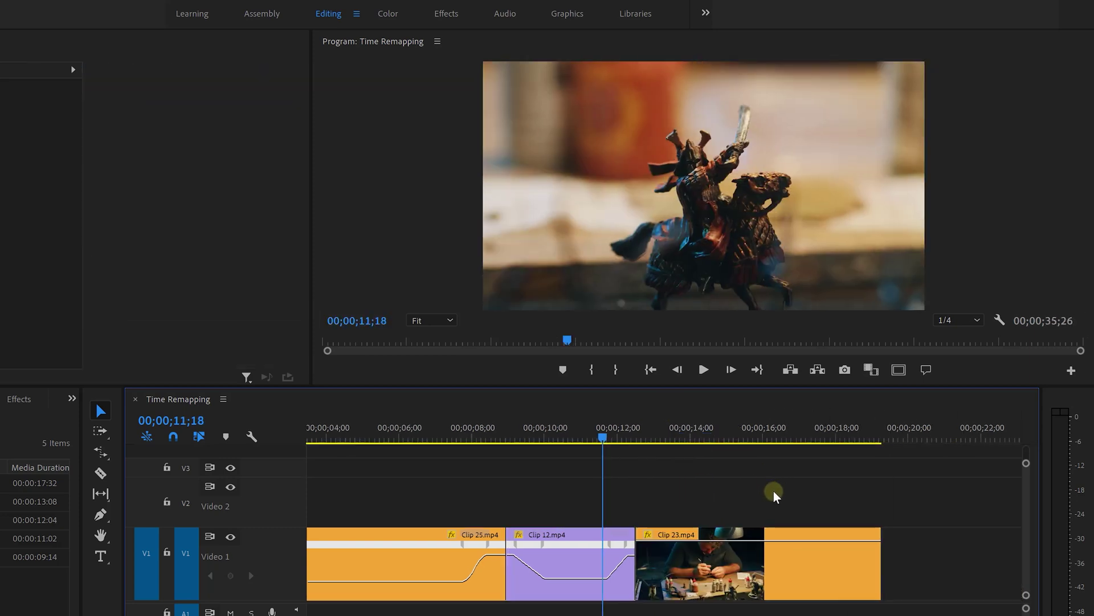
pyautogui.click(578, 534)
pyautogui.moveTo(673, 573)
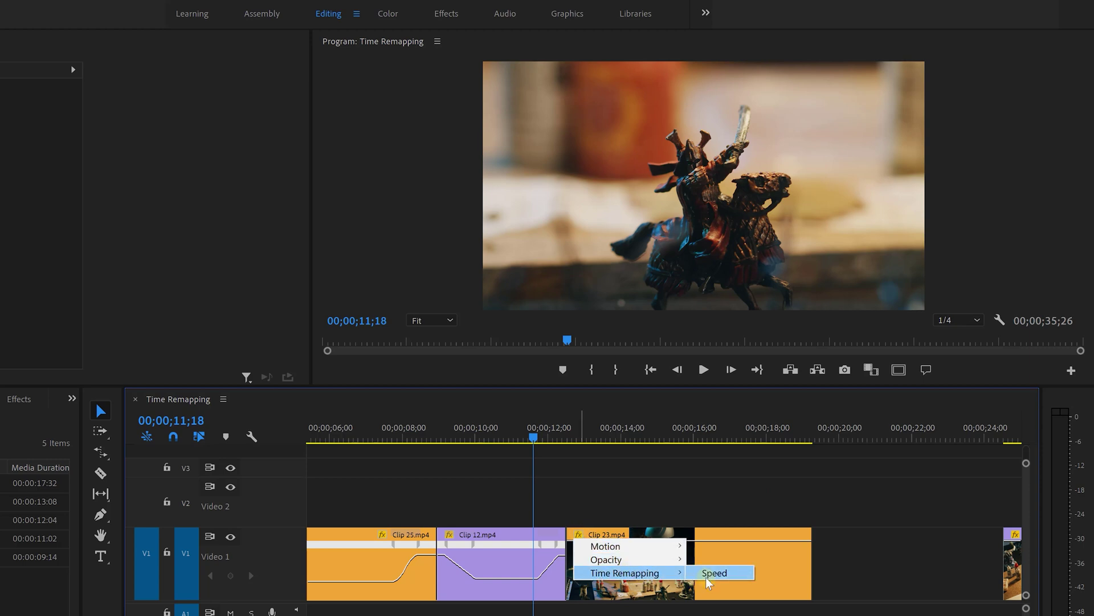
pyautogui.click(707, 574)
# Add a speed keyframe to Clip 23.mp4 at about 00;00;15;04 and raise the speed of the section before it.
pyautogui.press('p')
pyautogui.moveTo(598, 440); pyautogui.dragTo(662, 444)
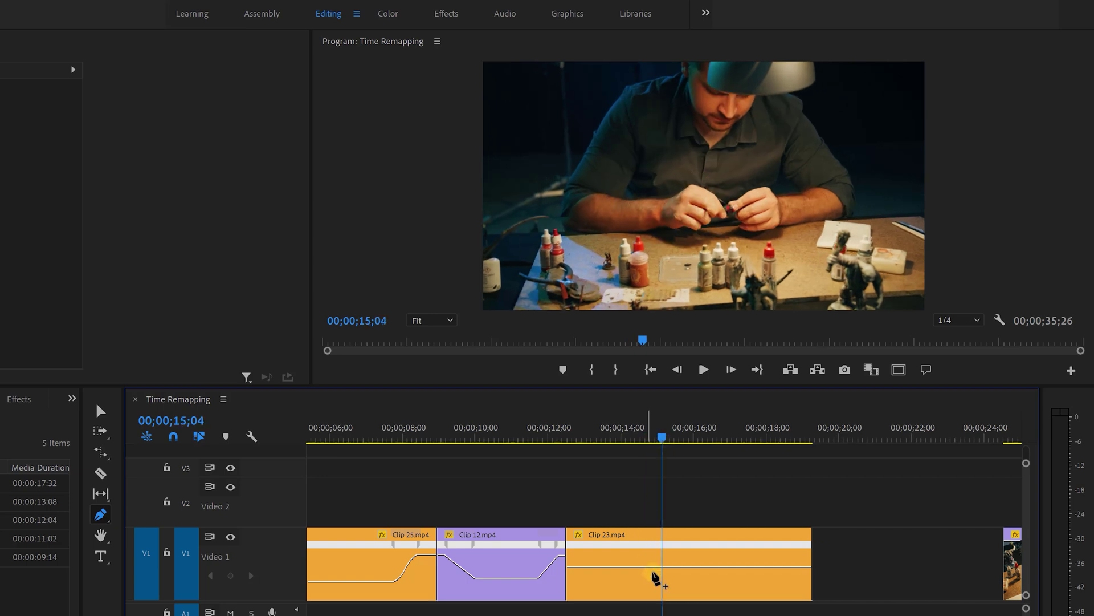
pyautogui.click(664, 572)
pyautogui.press('v')
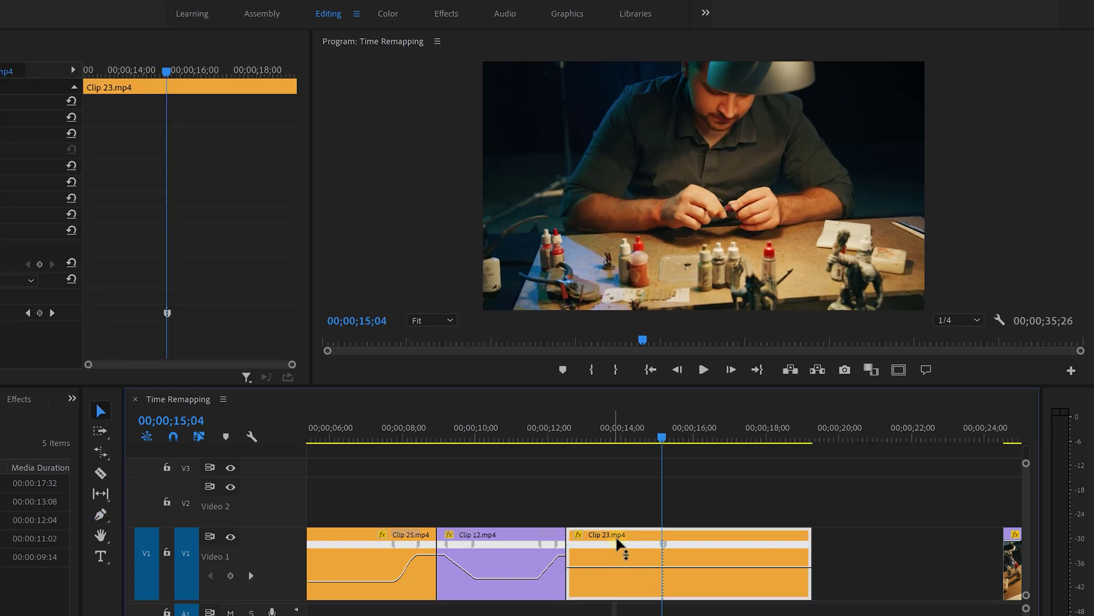
pyautogui.moveTo(626, 372); pyautogui.dragTo(626, 372)
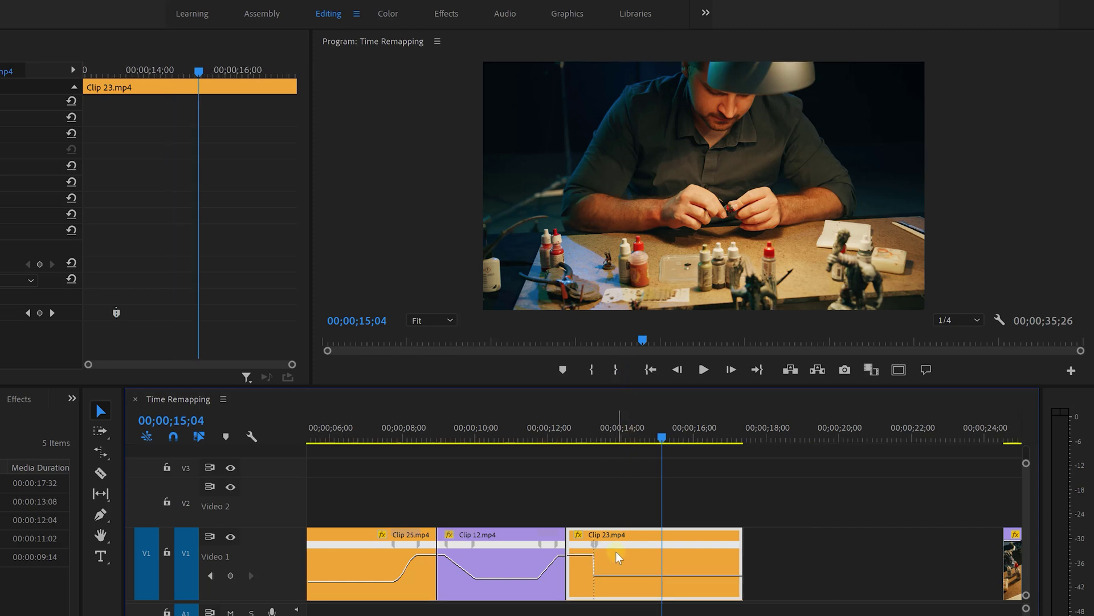
# Split the speed keyframe in Clip 23.mp4 into a gradual slow-down ramp and preview the cut from Clip 12.mp4.
pyautogui.moveTo(593, 544)
pyautogui.mouseDown()
pyautogui.moveTo(573, 540)
pyautogui.moveTo(606, 548)
pyautogui.mouseUp()
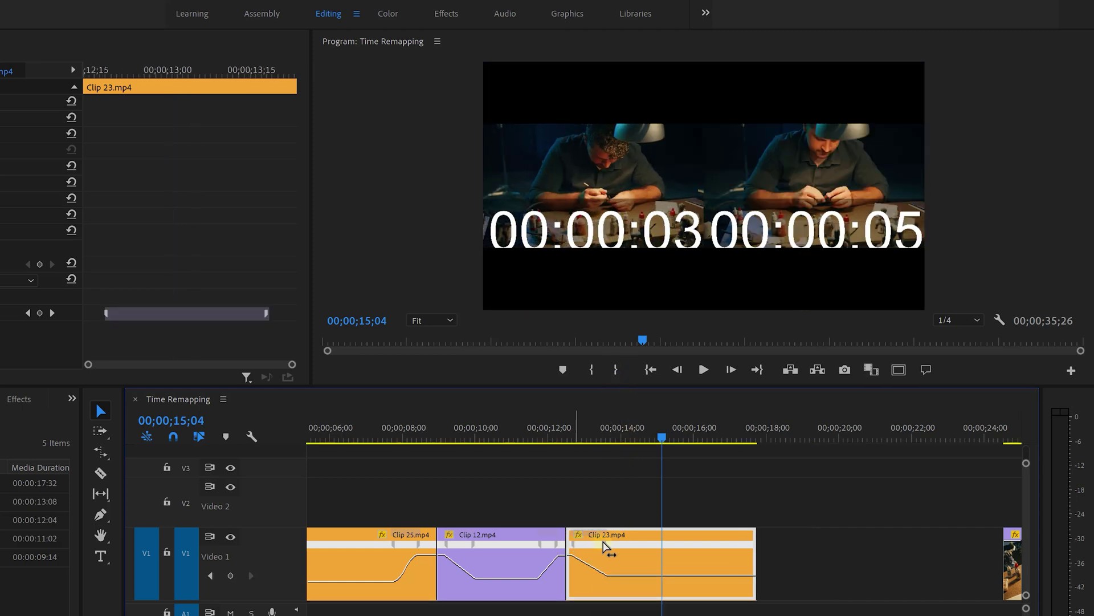
pyautogui.click(530, 437)
pyautogui.press('space')
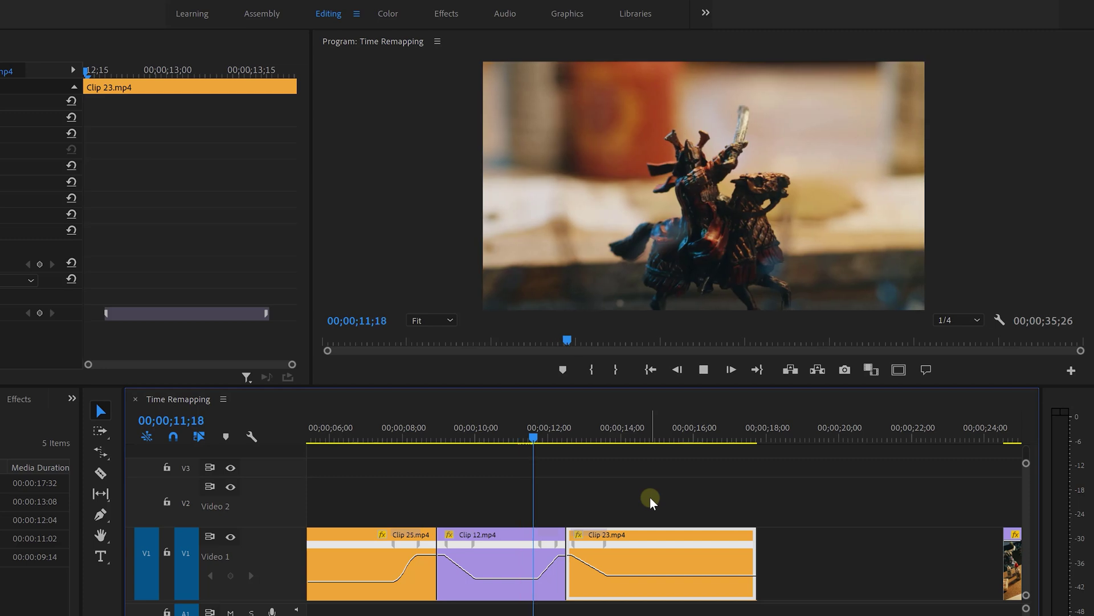
pyautogui.press('space')
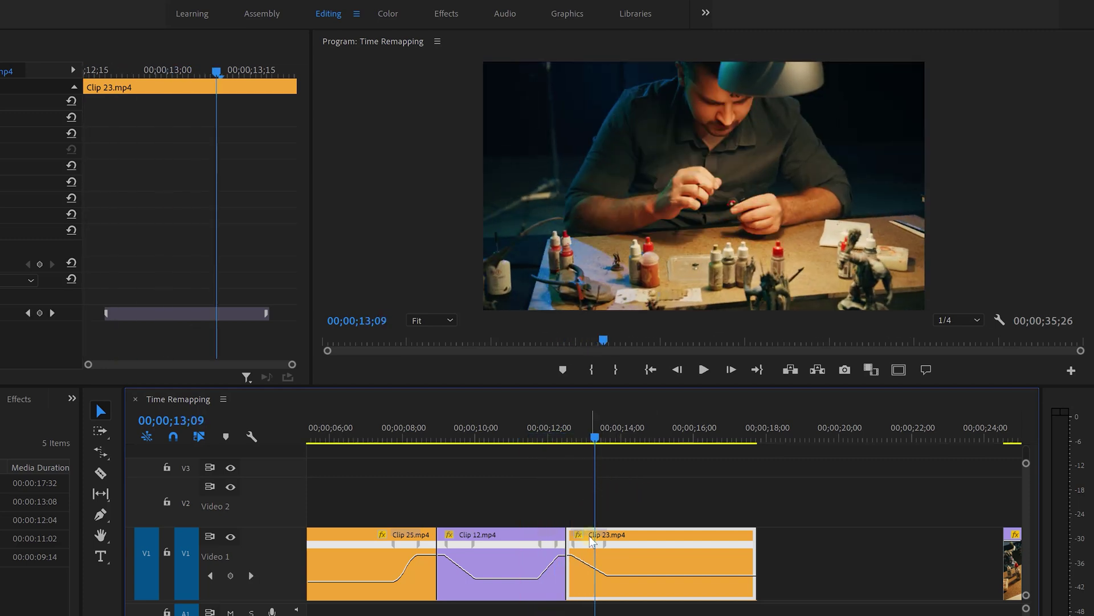
# Raise the speed of the end section of Clip 12.mp4 to about 546%, close the gap to Clip 23.mp4, and preview.
pyautogui.moveTo(563, 559); pyautogui.dragTo(570, 515)
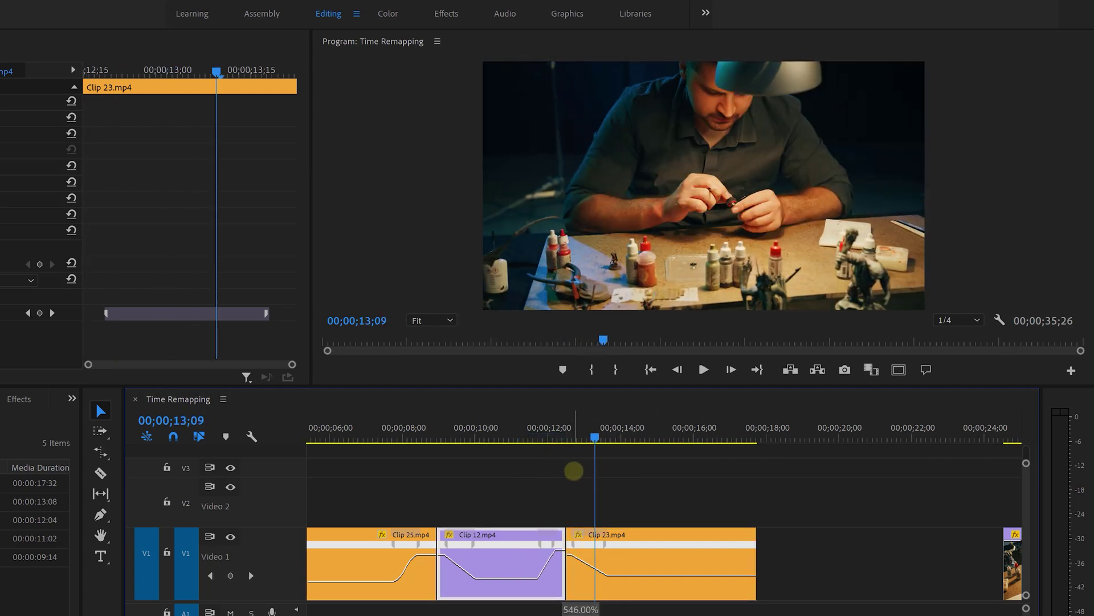
pyautogui.moveTo(576, 469); pyautogui.dragTo(575, 468)
pyautogui.click(514, 428)
pyautogui.moveTo(679, 552); pyautogui.dragTo(672, 550)
pyautogui.press('space')
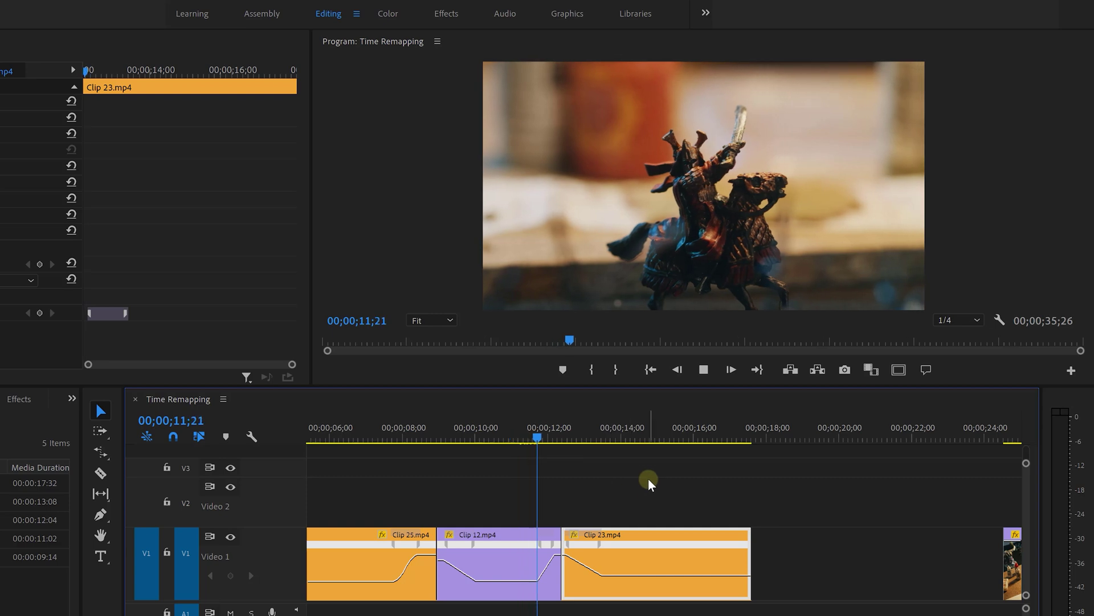
pyautogui.press('space')
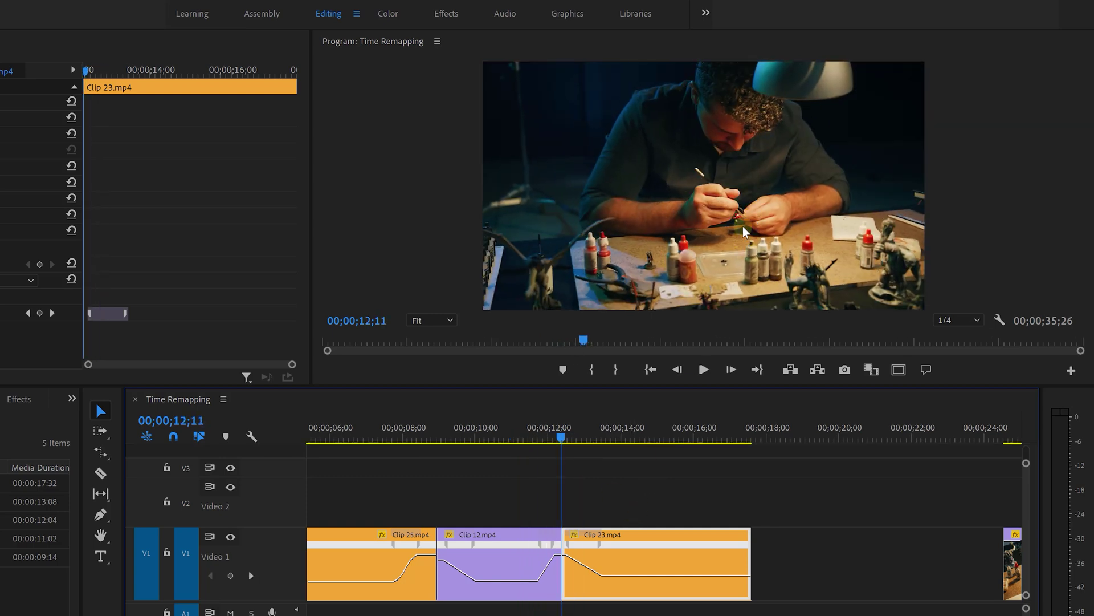
pyautogui.press('space')
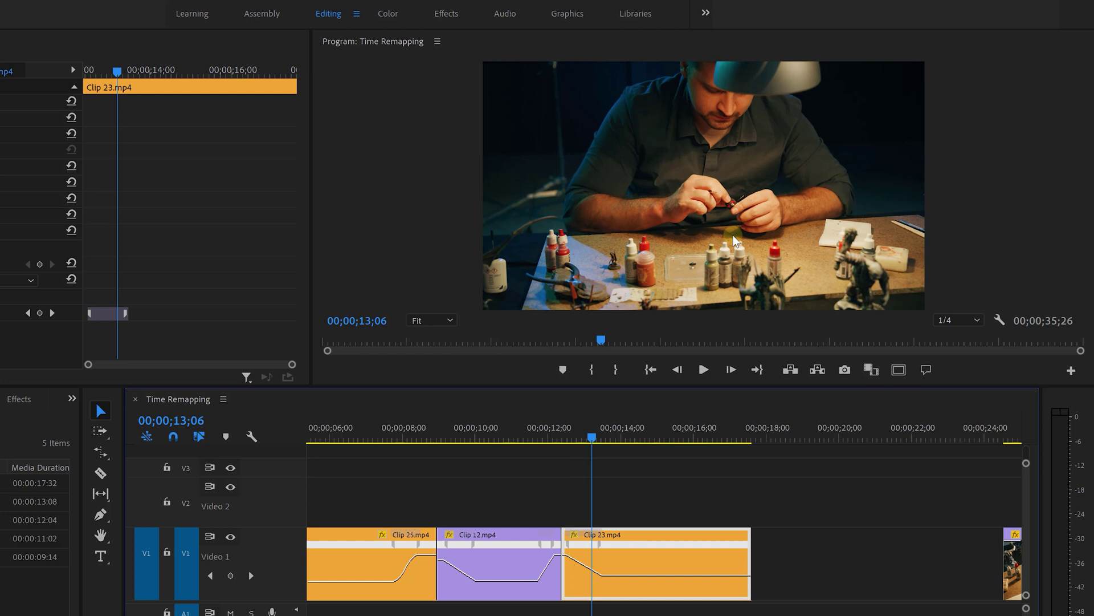
# Shorten the ramp at the start of Clip 23.mp4 and raise the speed of the section before it to about 448%.
pyautogui.moveTo(601, 548); pyautogui.dragTo(572, 545)
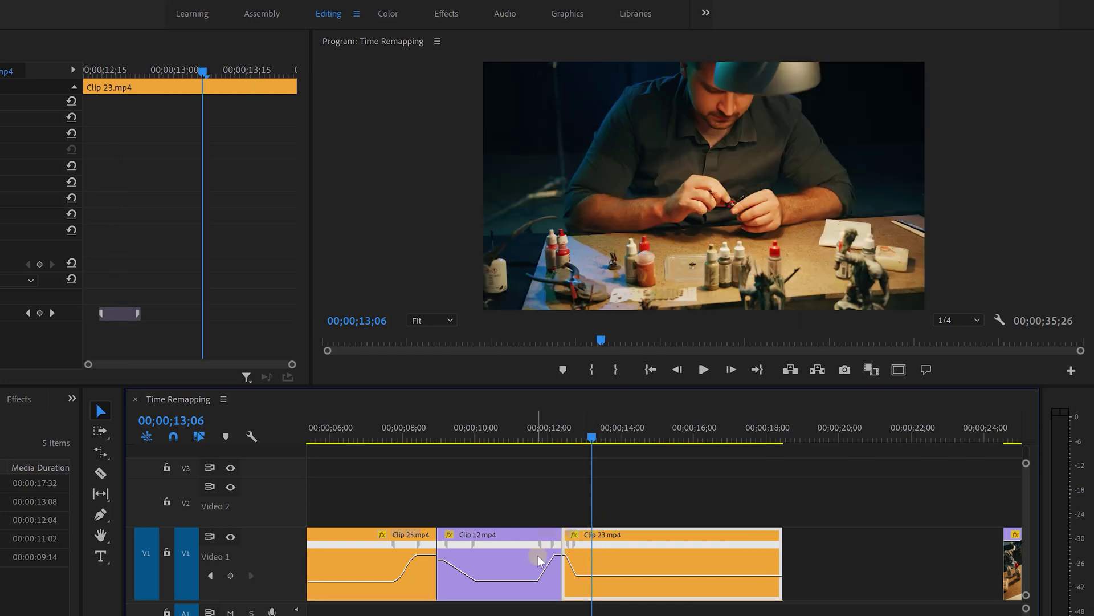
pyautogui.scroll(3, 541, 551)
pyautogui.click(591, 437)
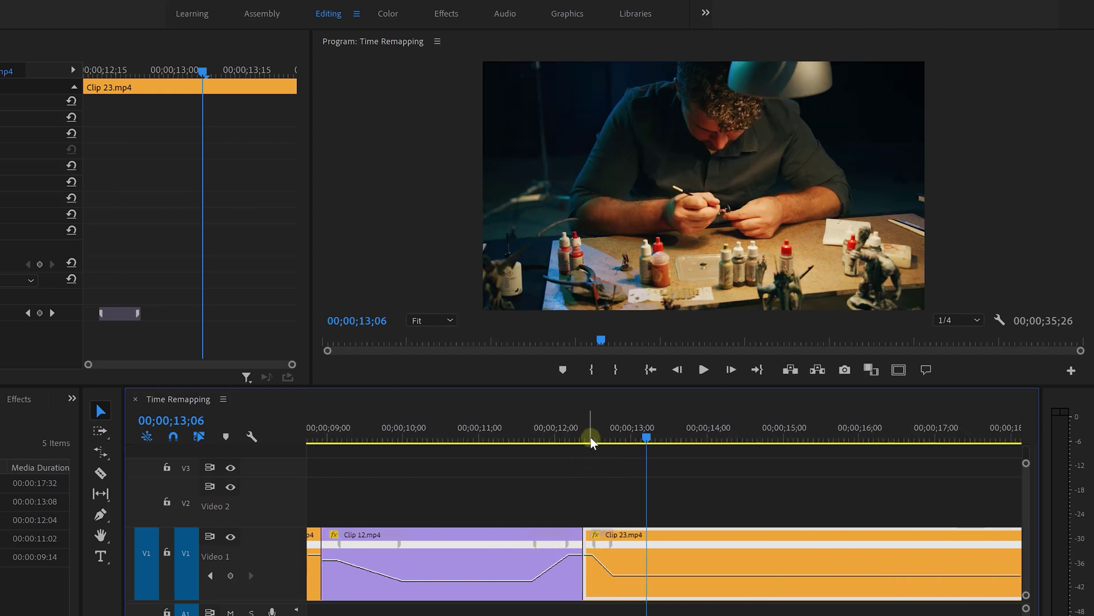
pyautogui.moveTo(587, 553); pyautogui.dragTo(586, 529)
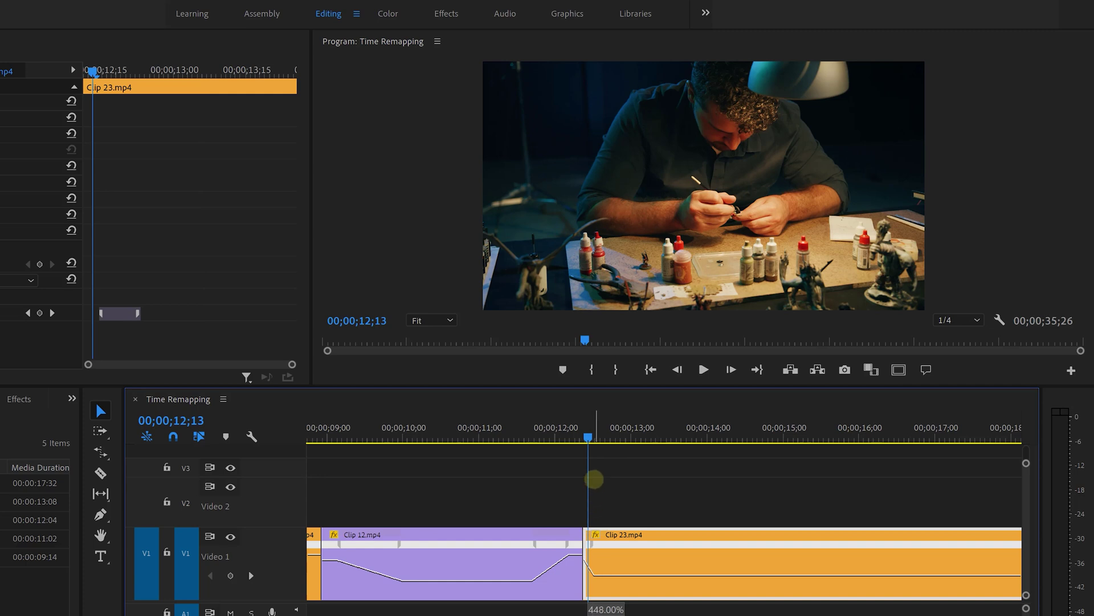
pyautogui.moveTo(591, 544)
pyautogui.mouseDown()
pyautogui.moveTo(607, 547)
pyautogui.moveTo(595, 547)
pyautogui.mouseUp()
# Play and scrub through the transition from Clip 12.mp4 to Clip 23.mp4 to check the speed ramps.
pyautogui.click(566, 437)
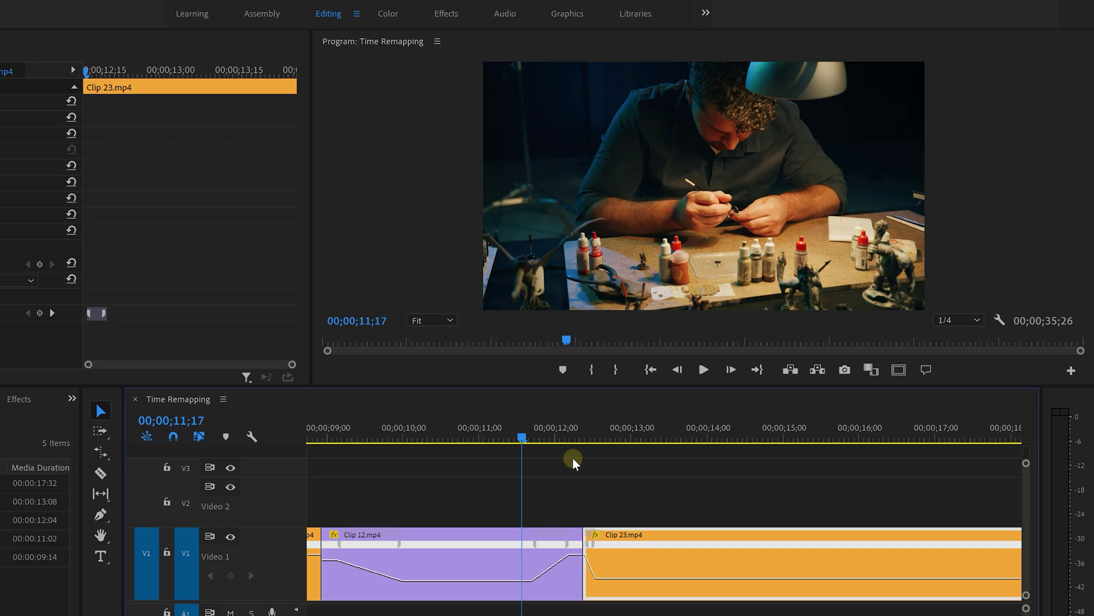
pyautogui.press('space')
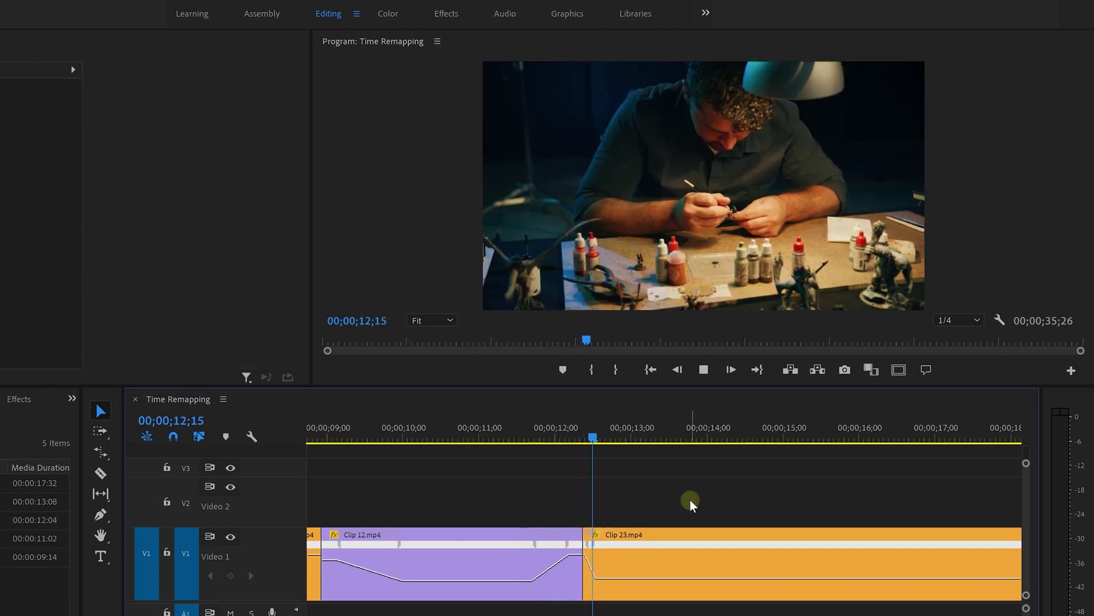
pyautogui.press('space')
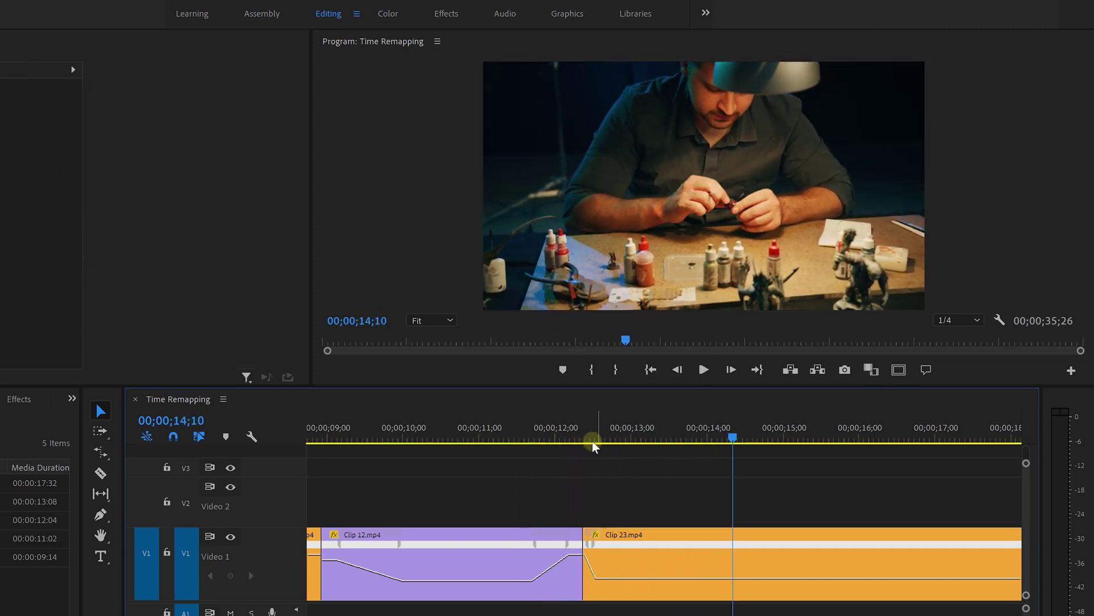
pyautogui.click(593, 441)
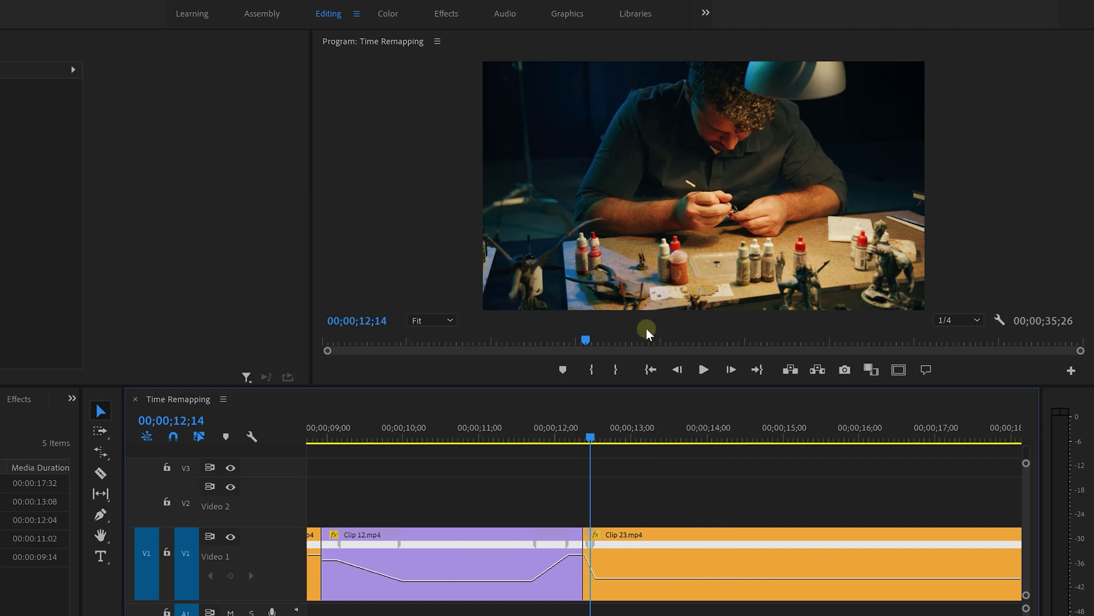
pyautogui.moveTo(590, 443); pyautogui.dragTo(630, 443)
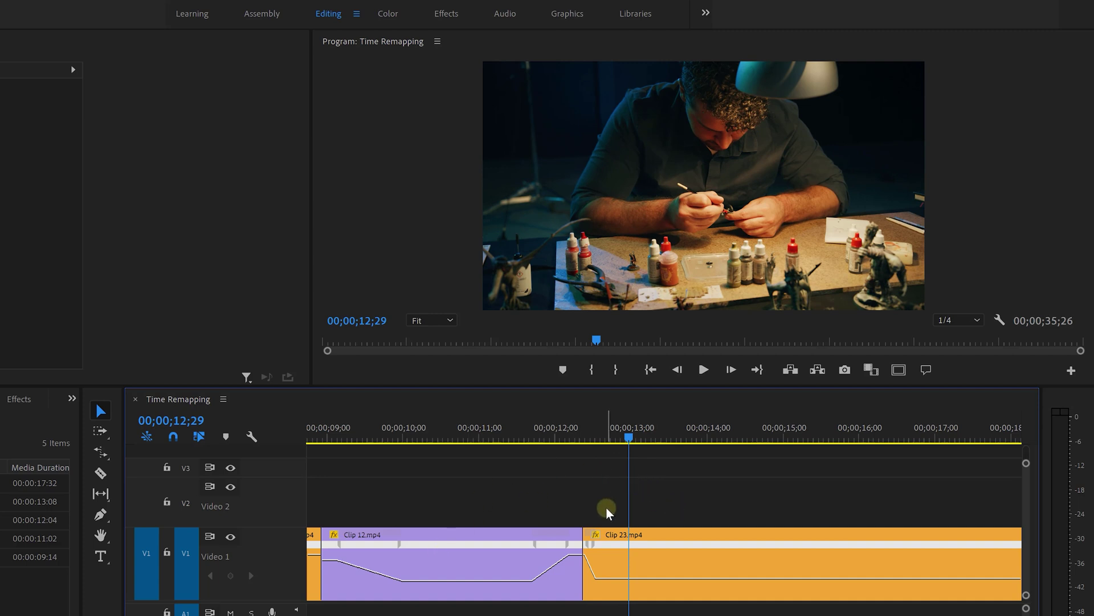
# Lower the speed of Clip 23.mp4's main section to about 57% and preview from just before the cut.
pyautogui.scroll(-4, 607, 508)
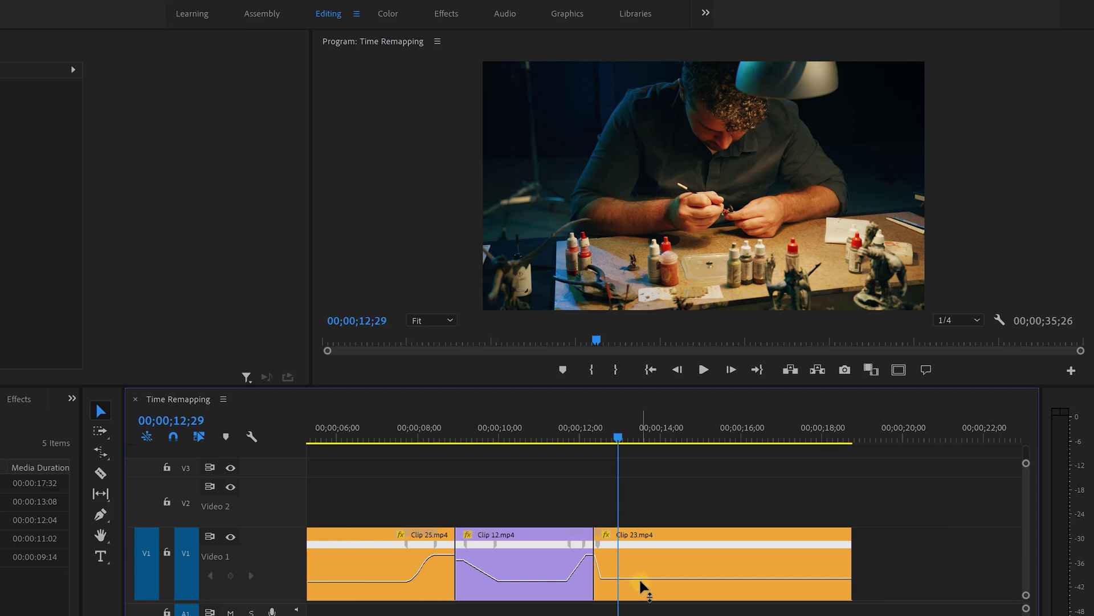
pyautogui.moveTo(640, 579); pyautogui.dragTo(643, 611)
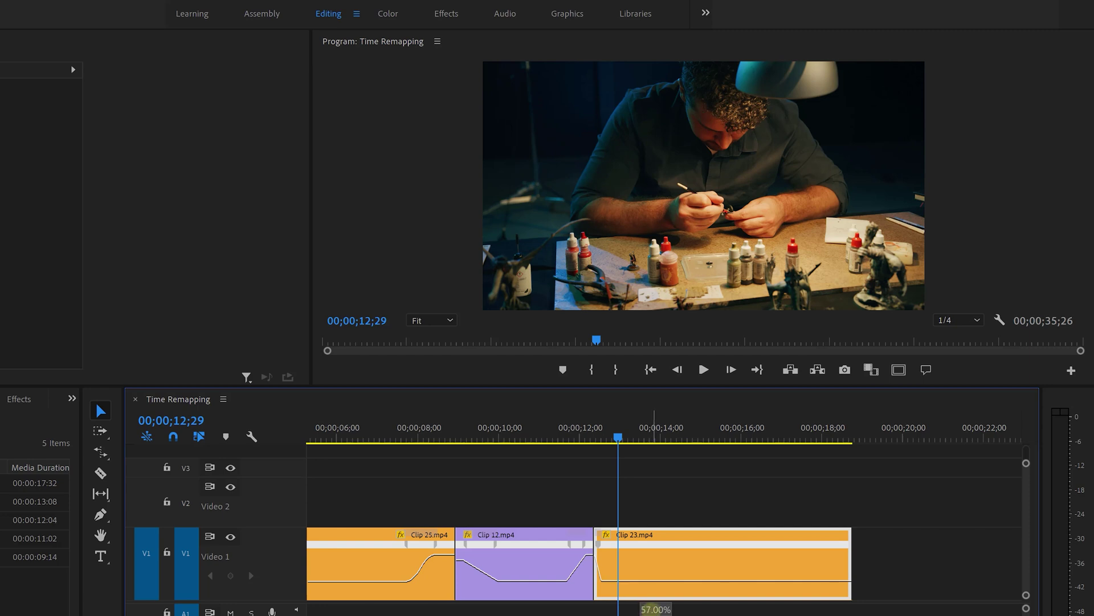
pyautogui.moveTo(643, 611); pyautogui.dragTo(643, 610)
pyautogui.click(590, 438)
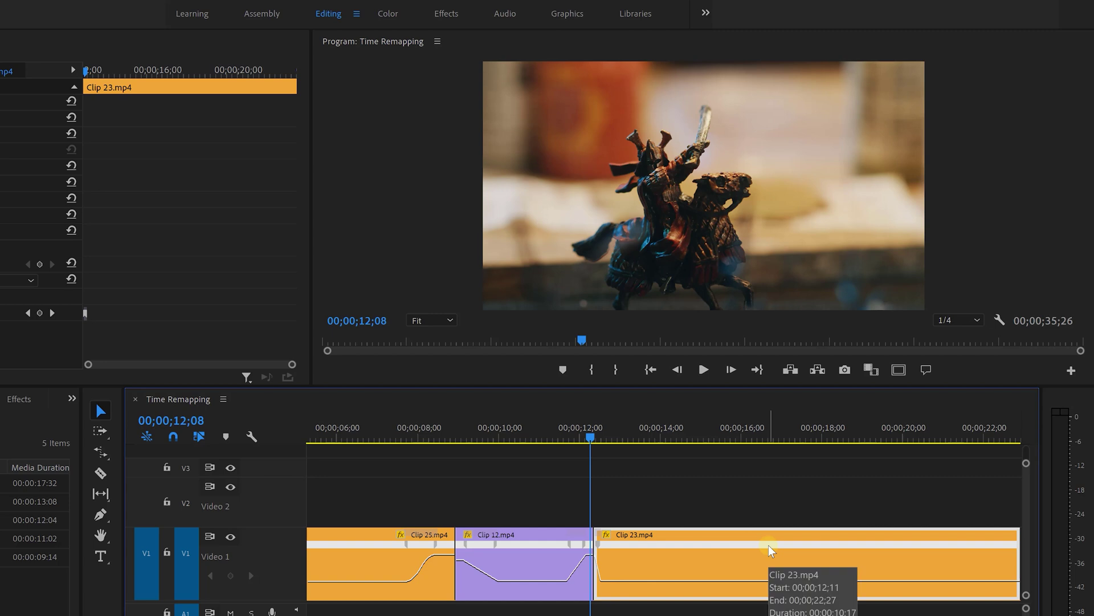
pyautogui.press('space')
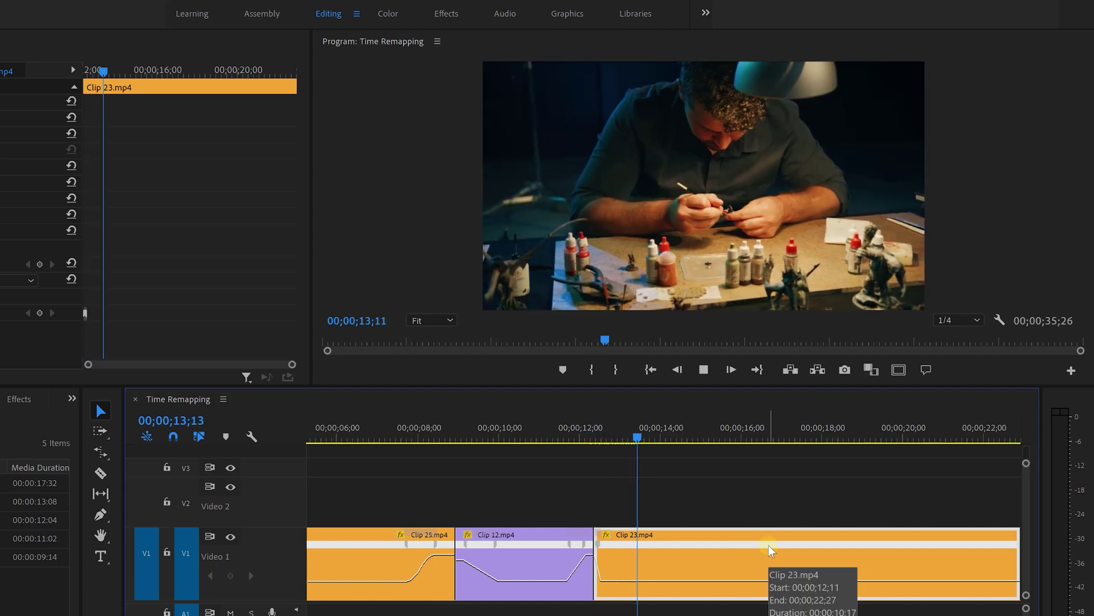
pyautogui.press('space')
# Add a speed keyframe in Clip 23.mp4 near 00;00;15;22, raise the speed after it, and split it into a gradual speed-up ramp.
pyautogui.press('\\')
pyautogui.press('p')
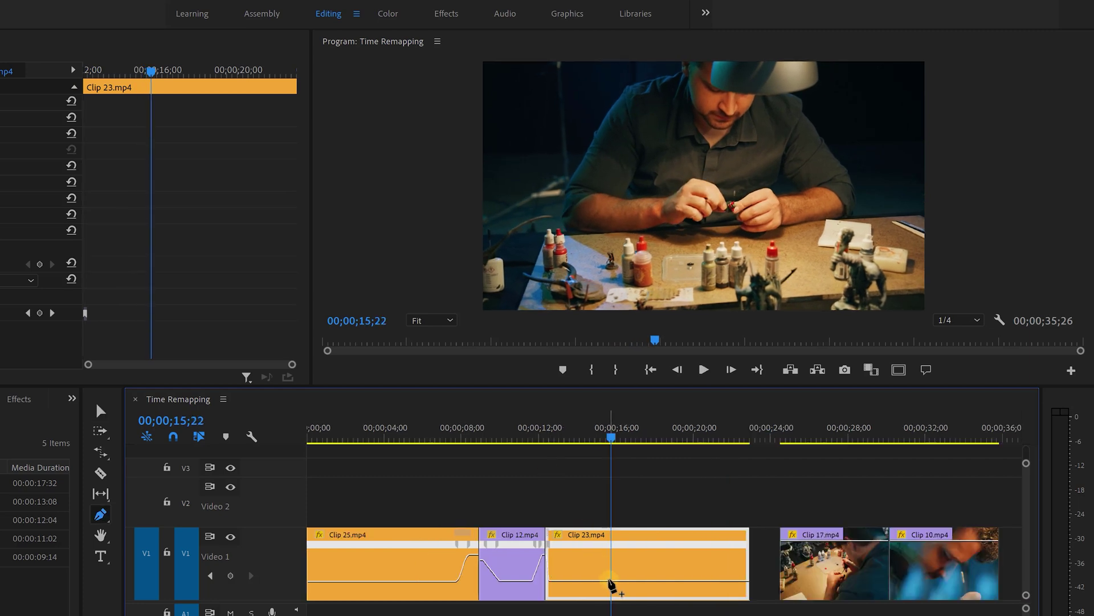
pyautogui.click(608, 581)
pyautogui.press('v')
pyautogui.moveTo(615, 579); pyautogui.dragTo(630, 585)
pyautogui.moveTo(646, 38); pyautogui.dragTo(646, 36)
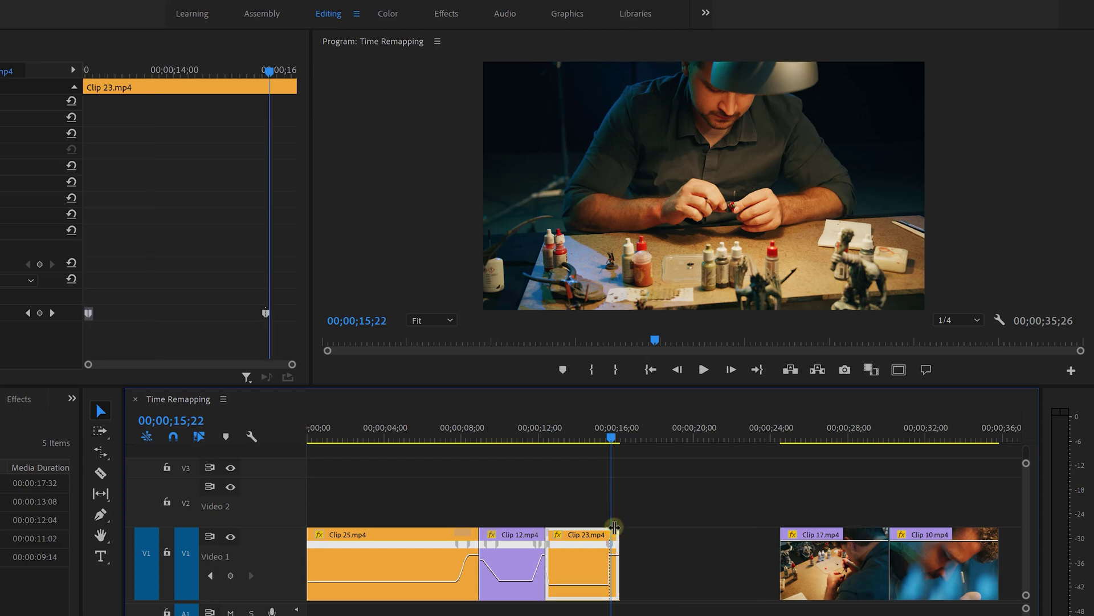
pyautogui.press('=')
pyautogui.moveTo(612, 543); pyautogui.dragTo(625, 542)
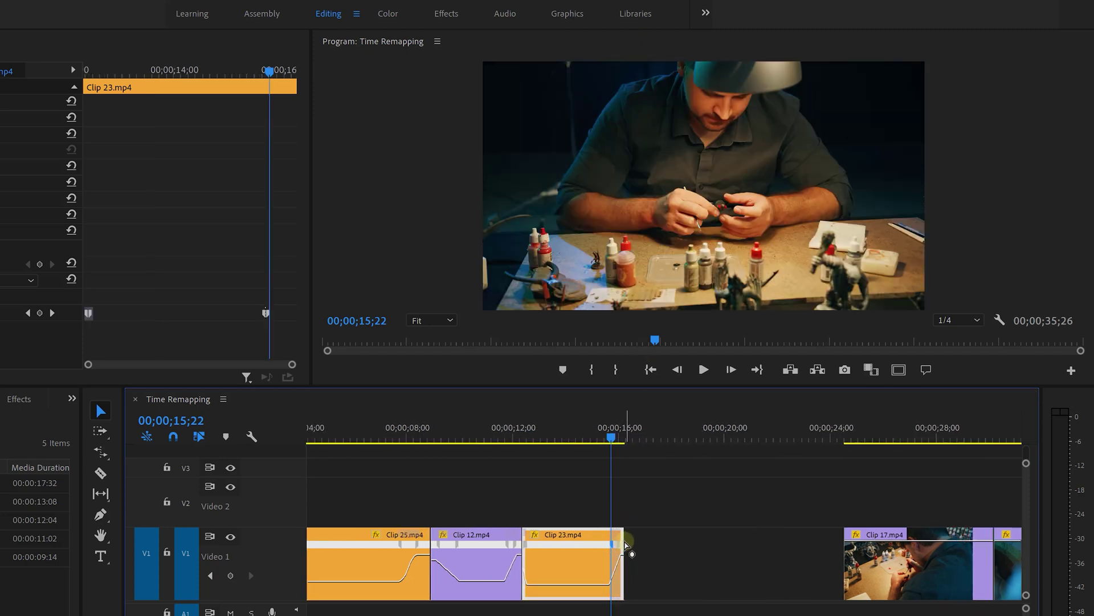
# Close the gap between Clip 23.mp4 and Clip 17.mp4 and preview the transition.
pyautogui.click(712, 561)
pyautogui.press('Delete')
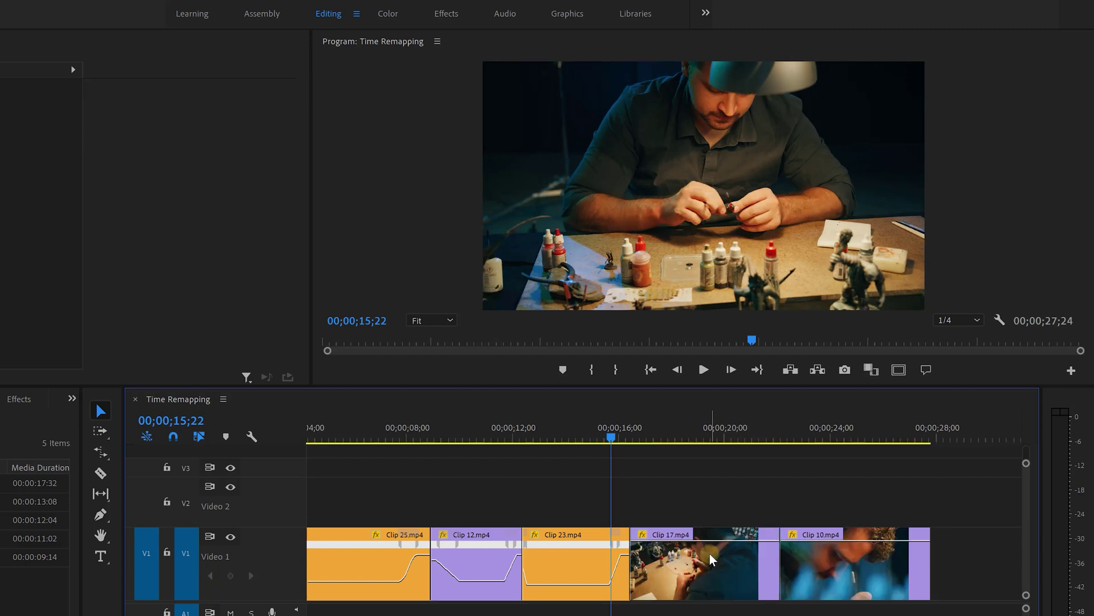
pyautogui.press('space')
pyautogui.press('space')
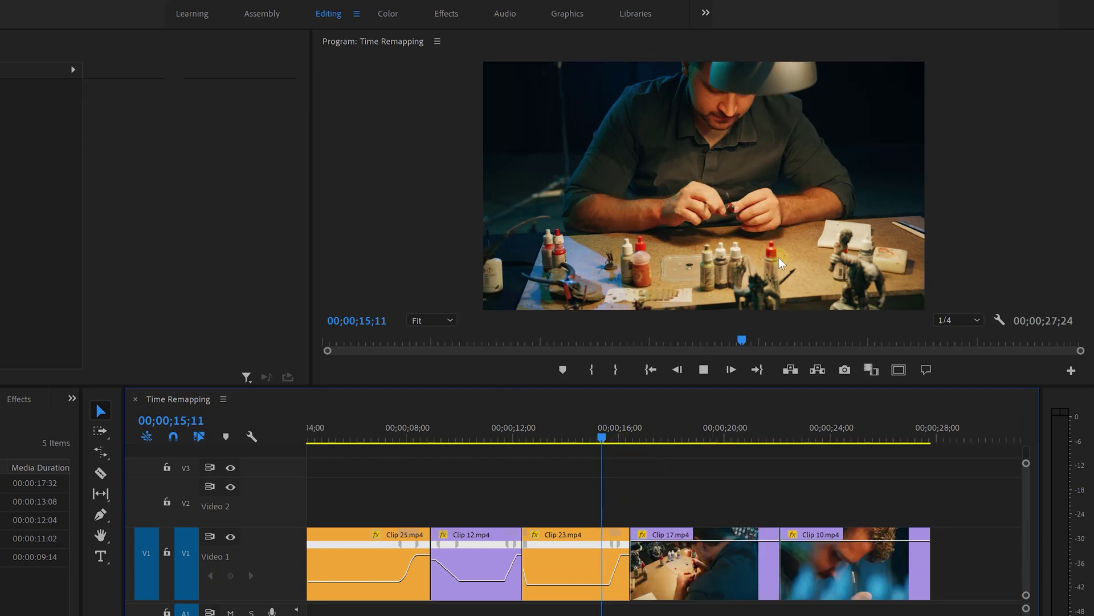
pyautogui.press('space')
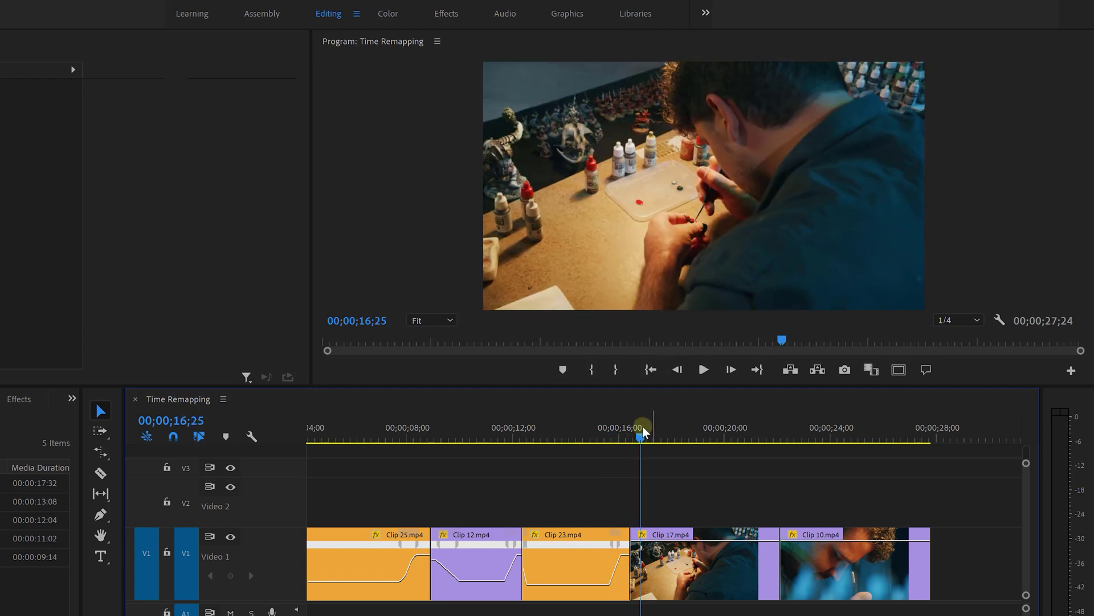
# Move Clip 17.mp4 earlier to about 00;00;16;06 so it overwrites the end of Clip 23.mp4, and preview.
pyautogui.click(626, 432)
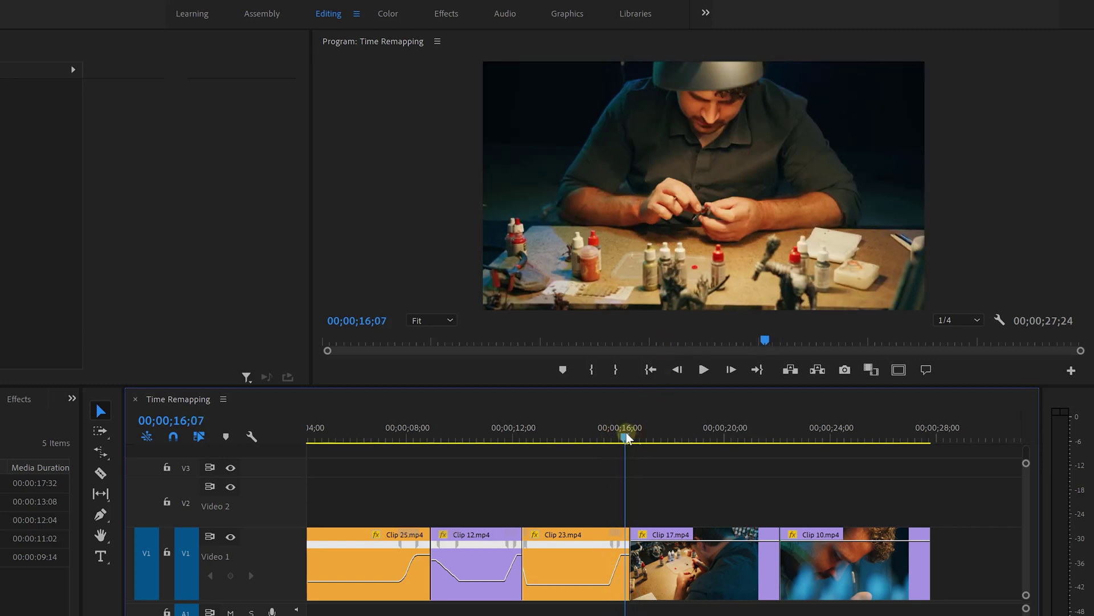
pyautogui.moveTo(669, 573); pyautogui.dragTo(664, 576)
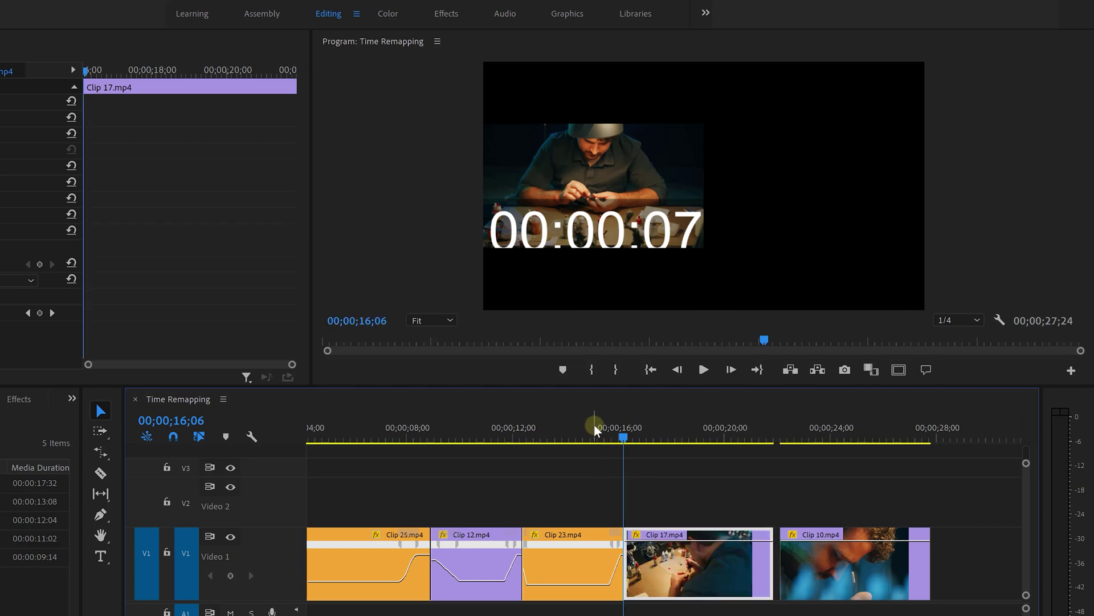
pyautogui.click(592, 428)
pyautogui.press('space')
pyautogui.press('space')
# Raise the speed before a new keyframe near 00;00;17;04 in Clip 17.mp4, split it into a slow-down ramp, and preview.
pyautogui.press('p')
pyautogui.click(642, 536)
pyautogui.moveTo(661, 571)
pyautogui.click(766, 572)
pyautogui.click(695, 568)
pyautogui.press('v')
pyautogui.moveTo(654, 566); pyautogui.dragTo(657, 459)
pyautogui.moveTo(660, 540); pyautogui.dragTo(641, 550)
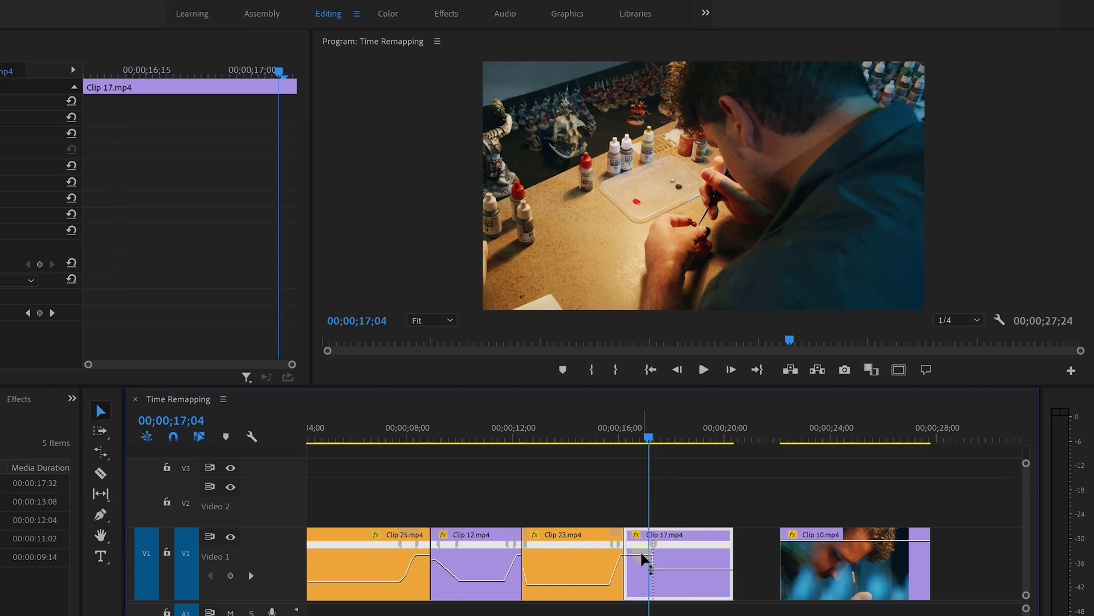
pyautogui.click(611, 437)
pyautogui.click(665, 486)
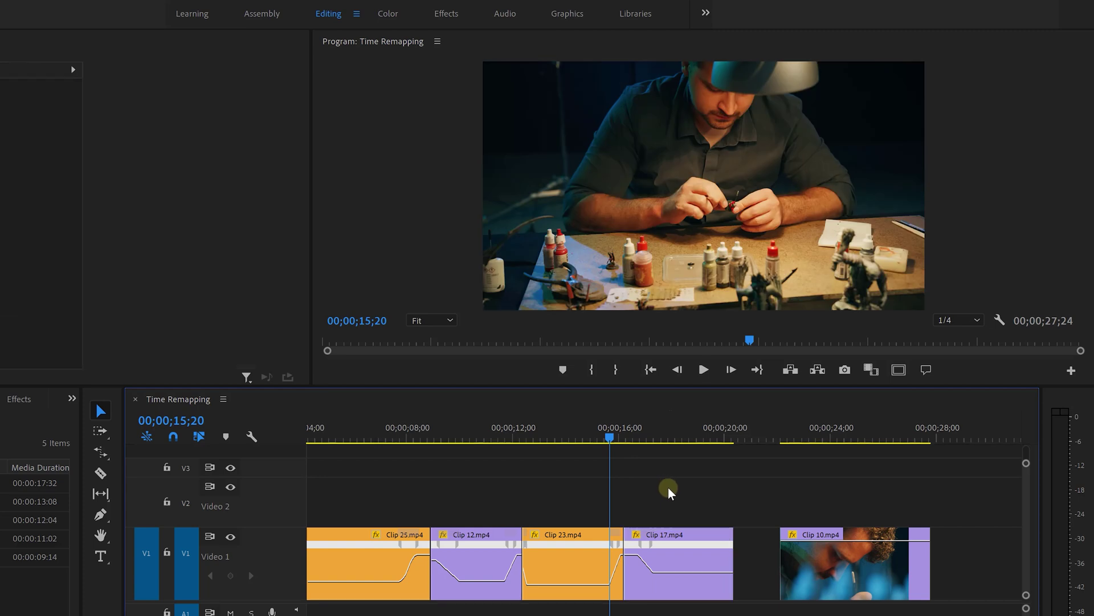
pyautogui.press('space')
pyautogui.press('space')
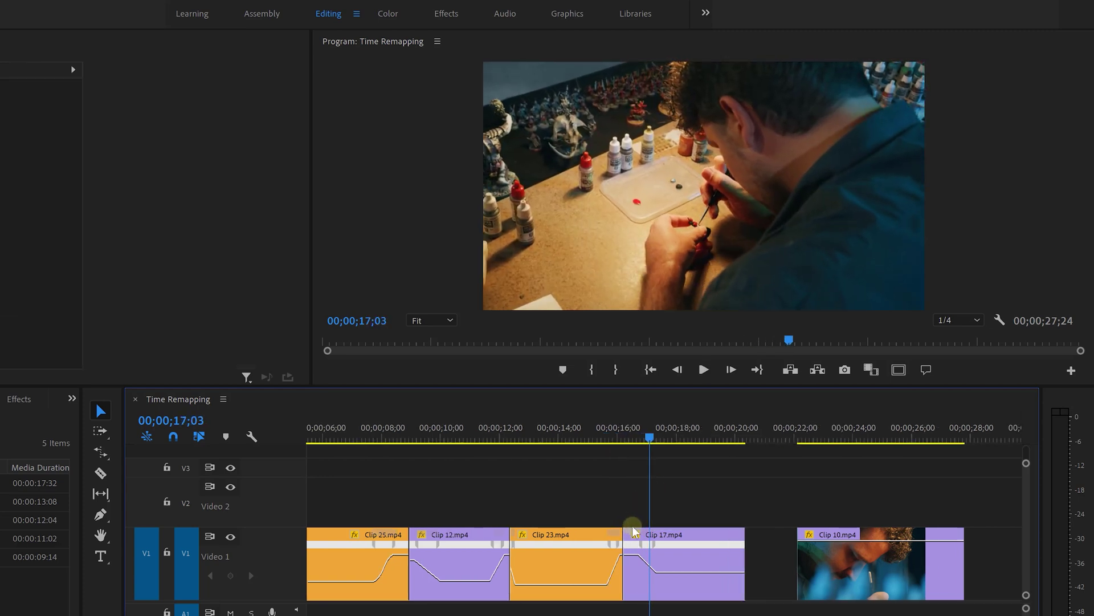
# Adjust the slow-down ramp at the start of Clip 17.mp4 and replay the transition from Clip 23.mp4.
pyautogui.press('=')
pyautogui.press('=')
pyautogui.press('=')
pyautogui.click(627, 545)
pyautogui.moveTo(633, 544)
pyautogui.mouseDown()
pyautogui.moveTo(634, 530)
pyautogui.moveTo(628, 542)
pyautogui.moveTo(667, 549)
pyautogui.moveTo(646, 549)
pyautogui.mouseUp()
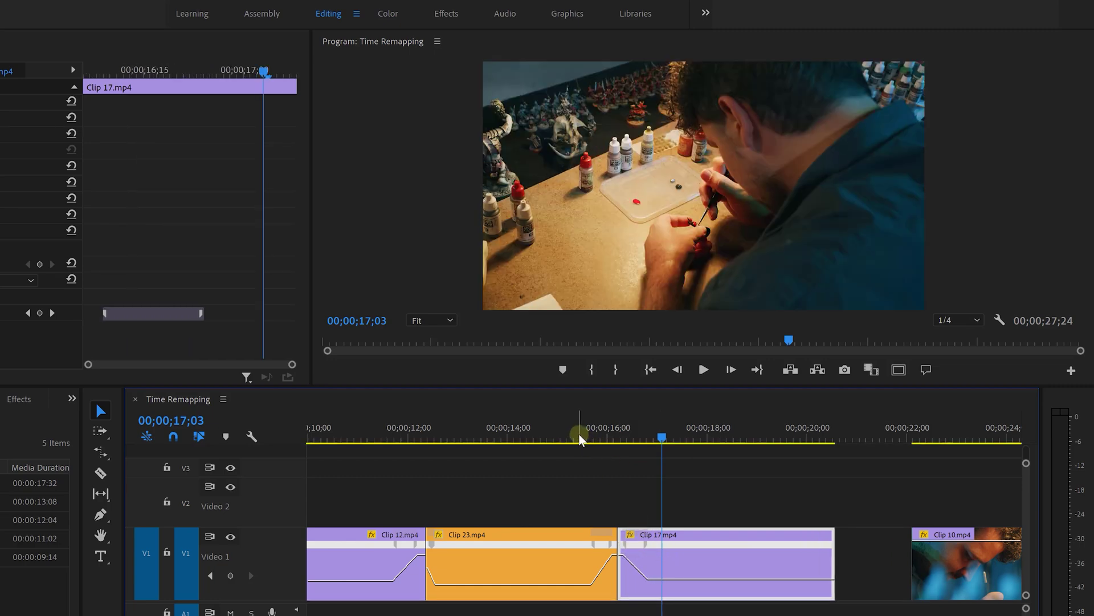
pyautogui.click(594, 454)
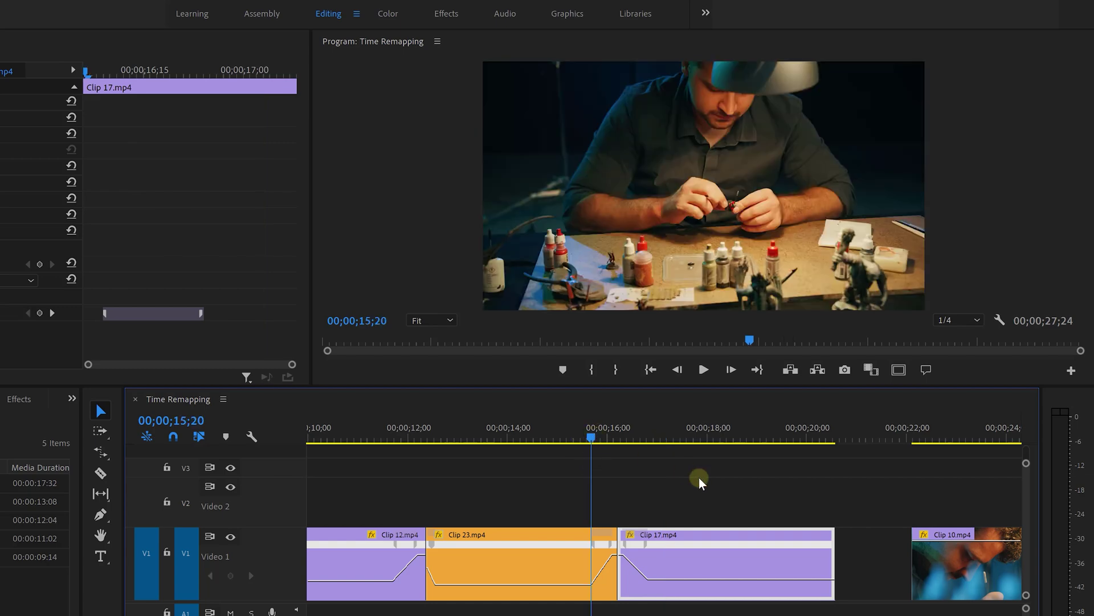
pyautogui.press('space')
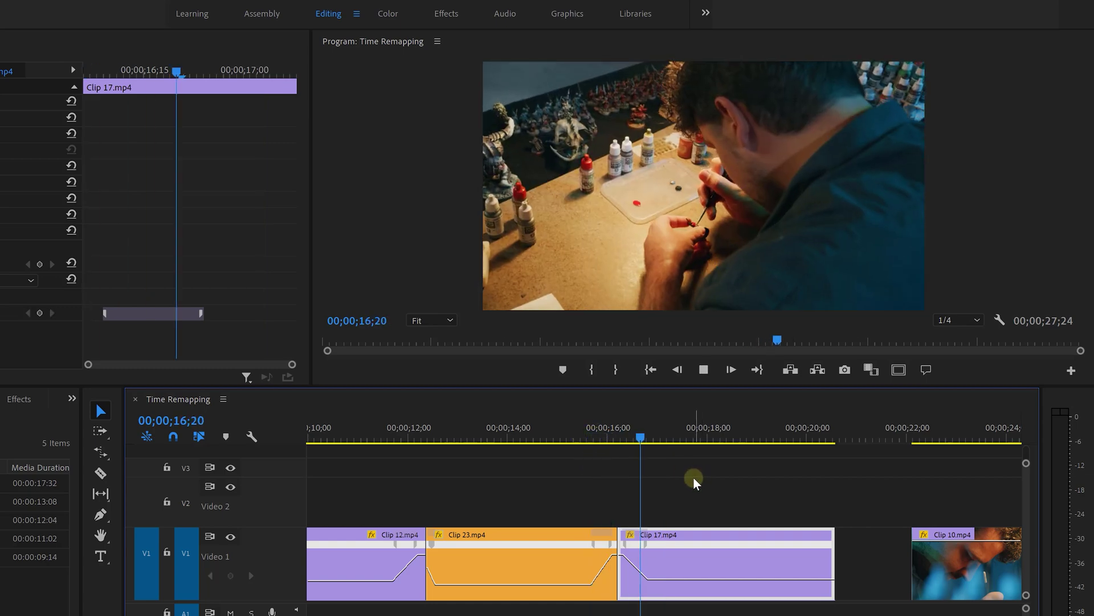
# Shorten the slow-down ramp at the start of Clip 17.mp4 and play the transition from about 00;00;15;03.
pyautogui.moveTo(633, 544); pyautogui.dragTo(563, 432)
pyautogui.click(563, 432)
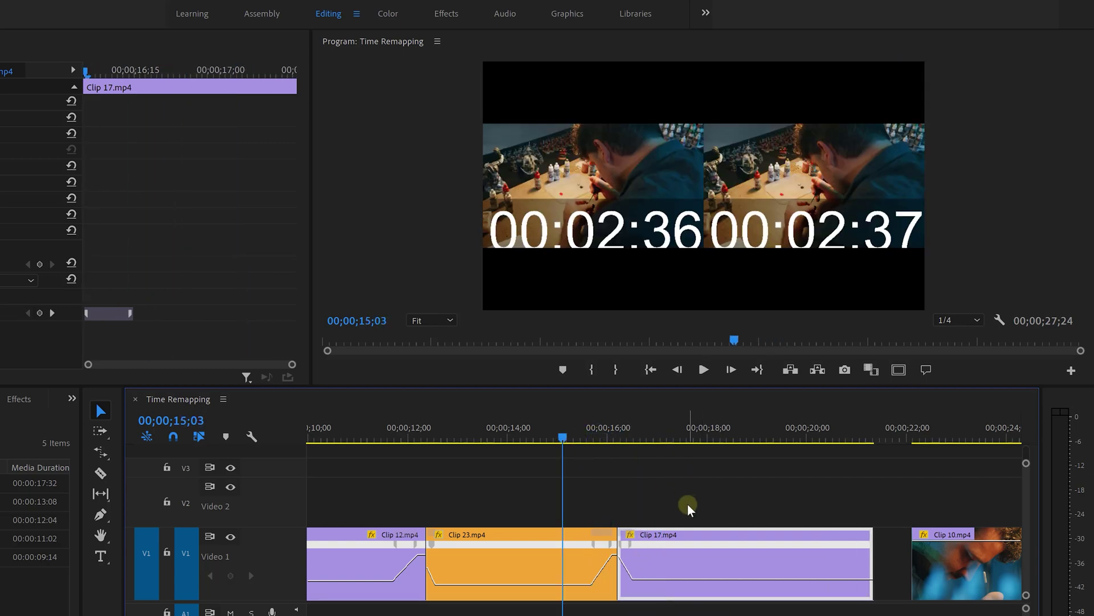
pyautogui.click(688, 502)
pyautogui.press('space')
pyautogui.press('space')
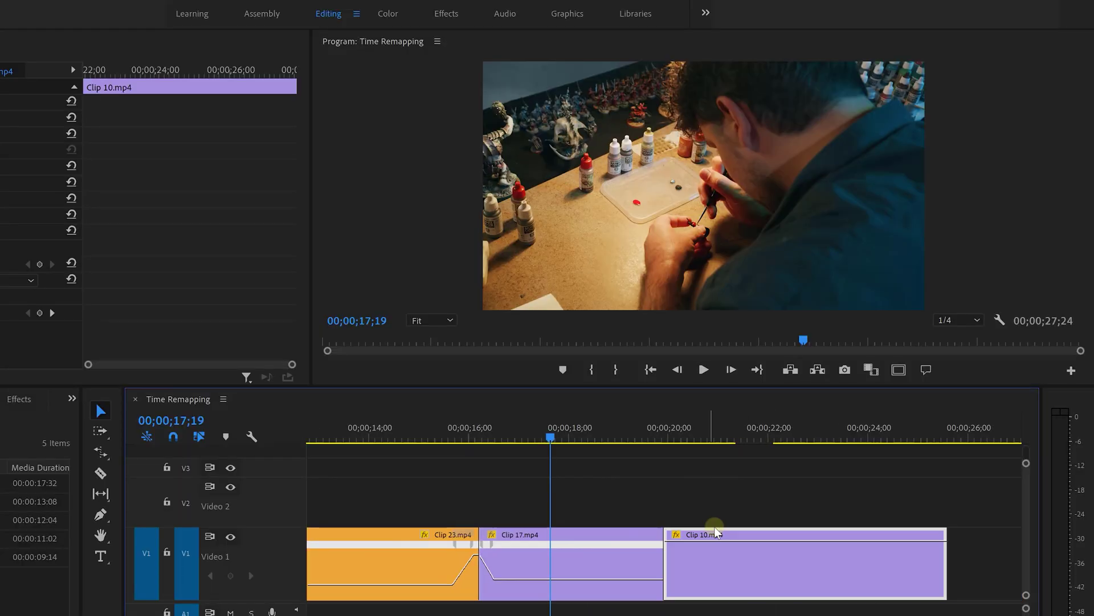
# Set the overall clip speed of Clip 10.mp4 to 50%.
pyautogui.click(732, 438)
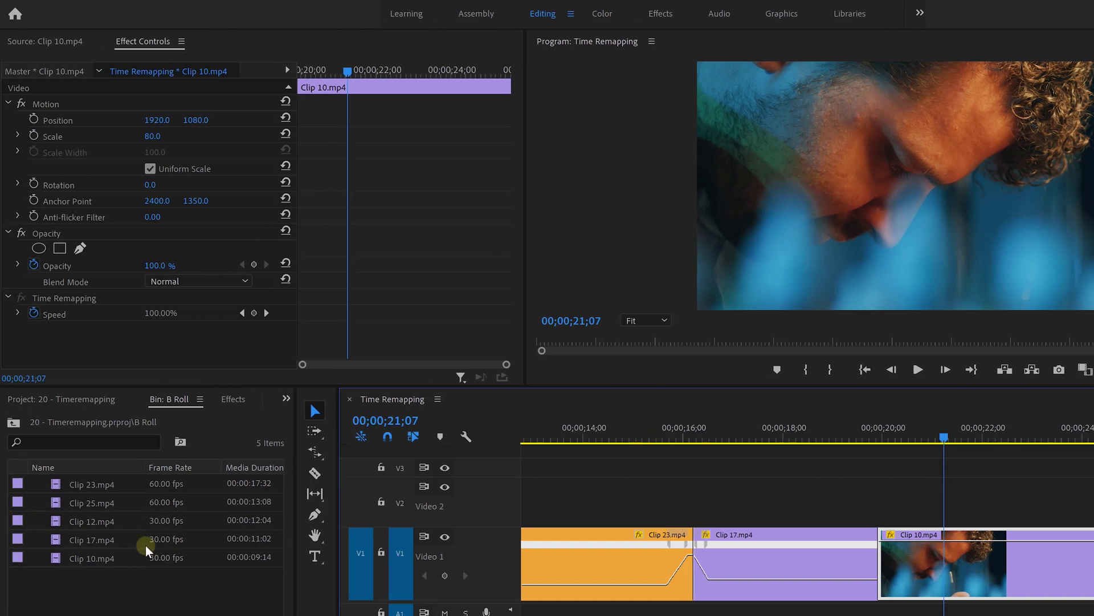
pyautogui.scroll(-4, 965, 512)
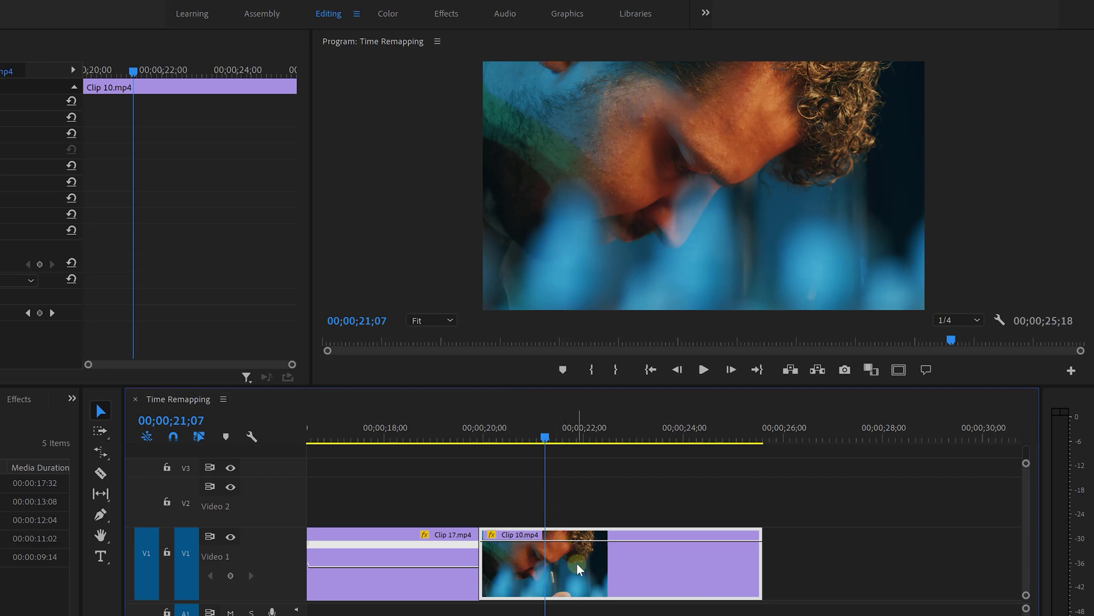
pyautogui.rightClick(554, 564)
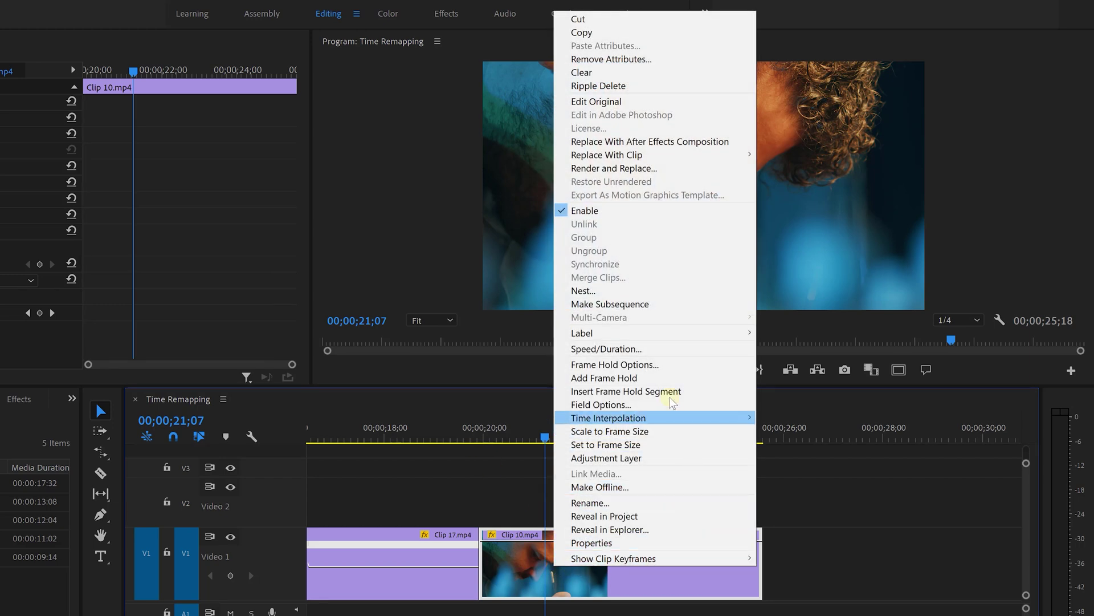
pyautogui.click(652, 347)
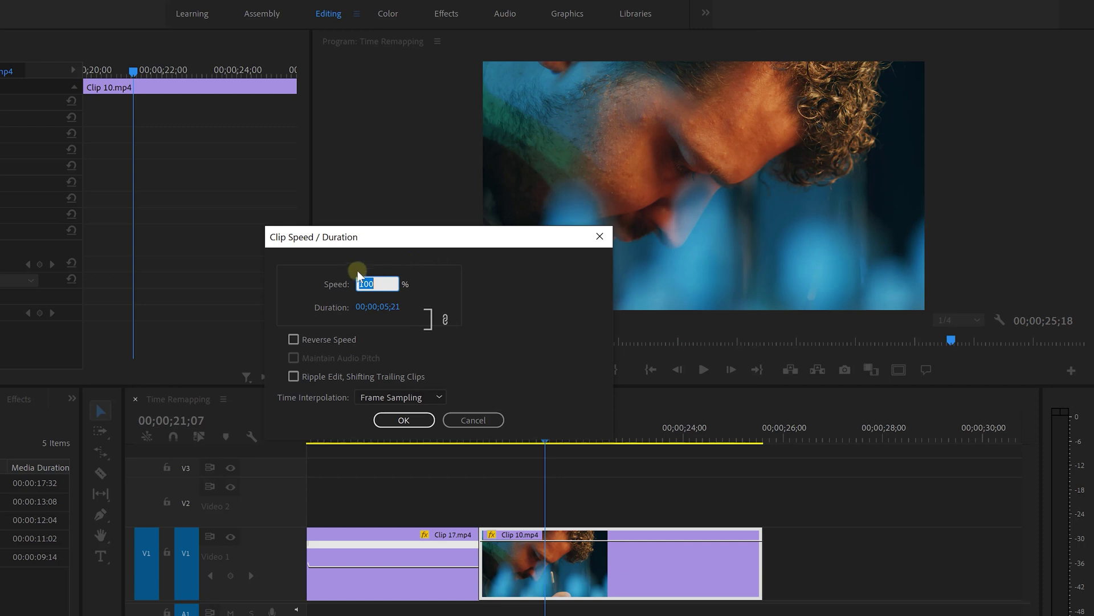
pyautogui.write('50')
pyautogui.click(401, 419)
# Play Clip 10.mp4 to check how smooth its slow motion looks.
pyautogui.press('-')
pyautogui.press('-')
pyautogui.press('-')
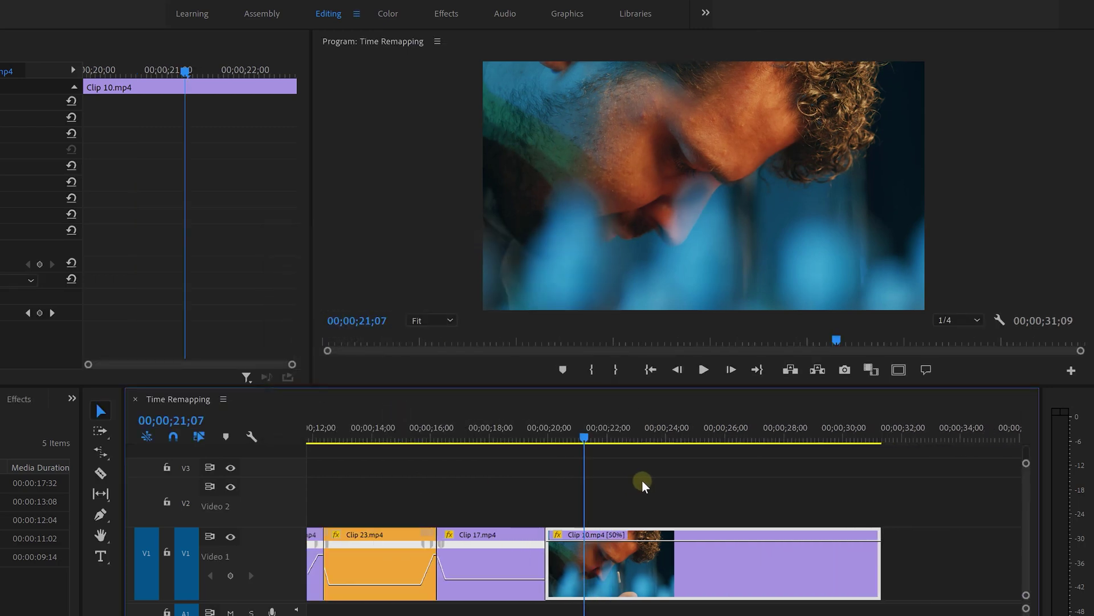
pyautogui.click(581, 471)
pyautogui.press('space')
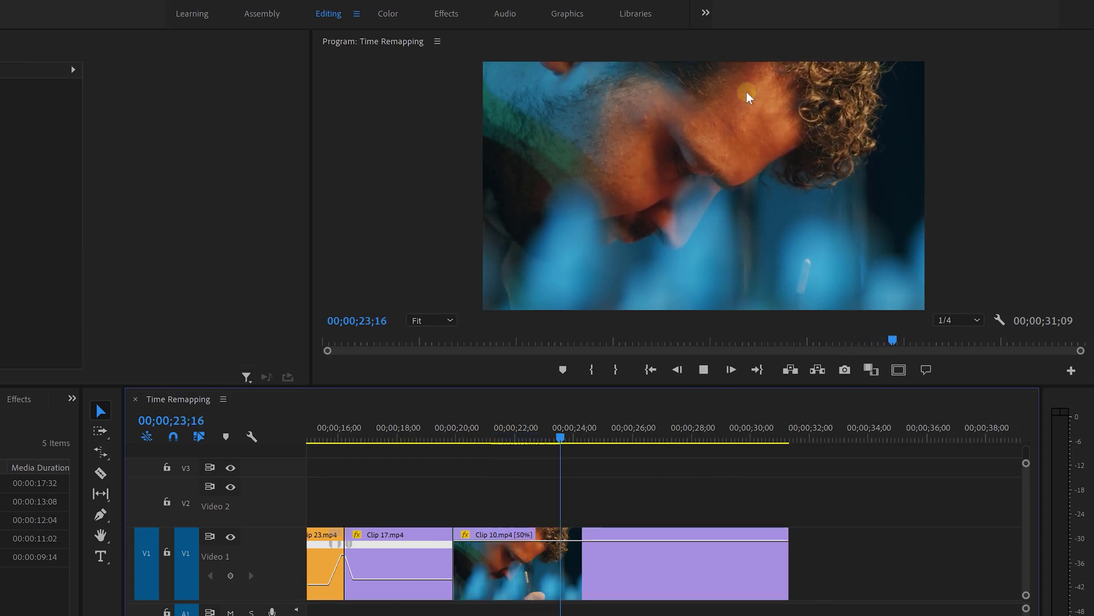
pyautogui.press('space')
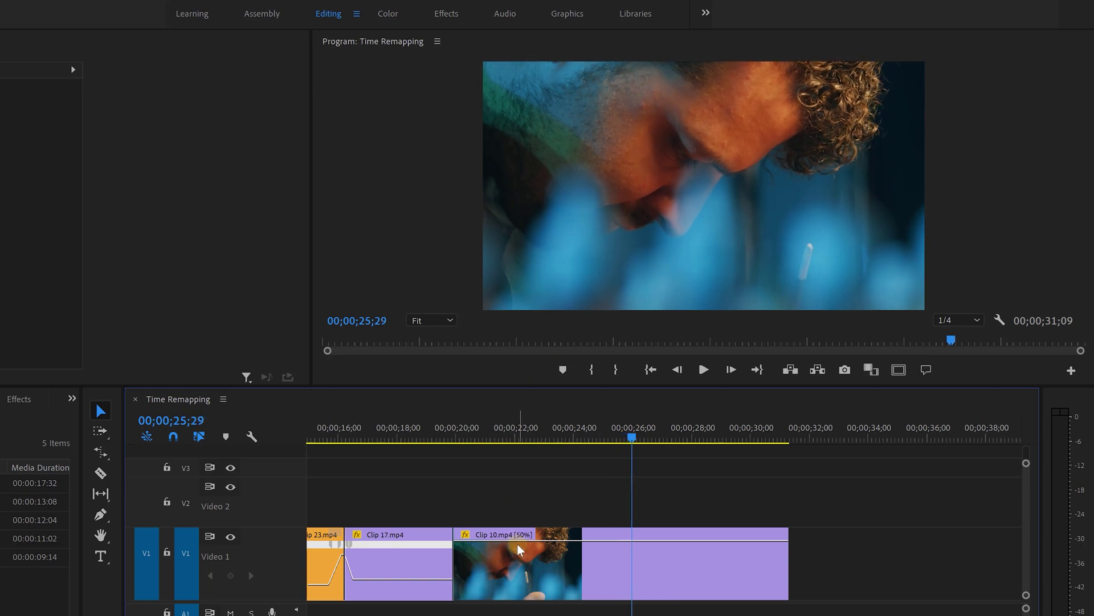
# Change the time interpolation of Clip 10.mp4 to Optical Flow.
pyautogui.rightClick(517, 544)
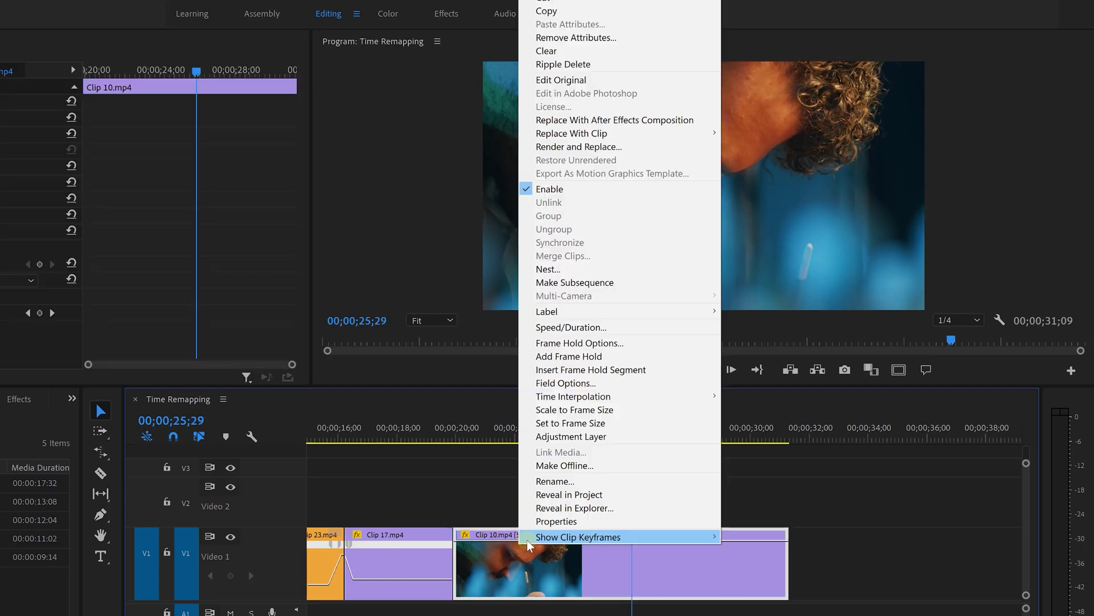
pyautogui.click(607, 330)
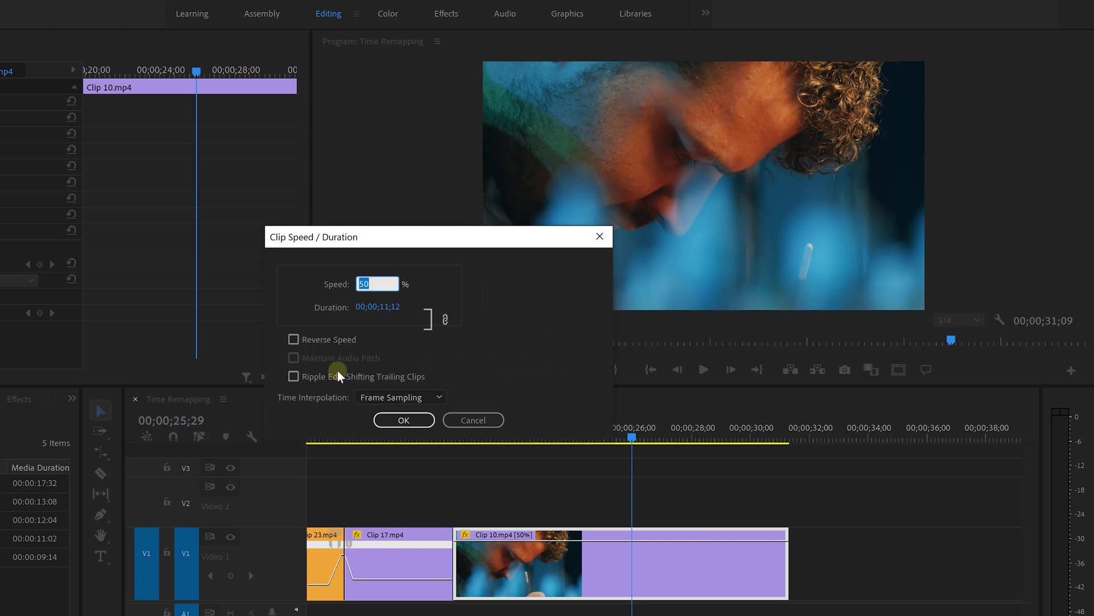
pyautogui.click(438, 397)
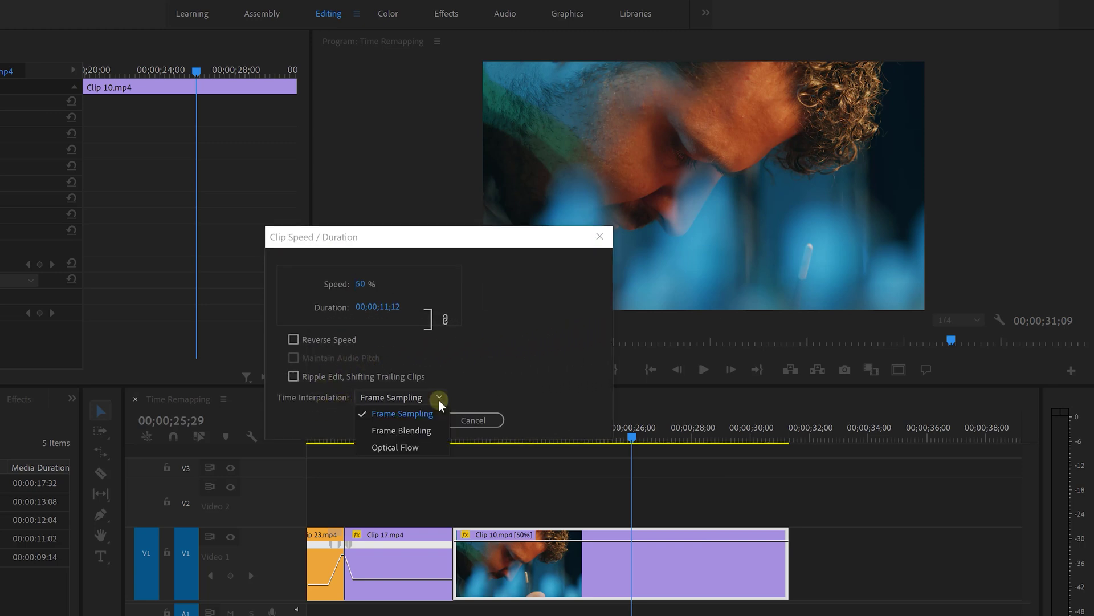
pyautogui.click(428, 445)
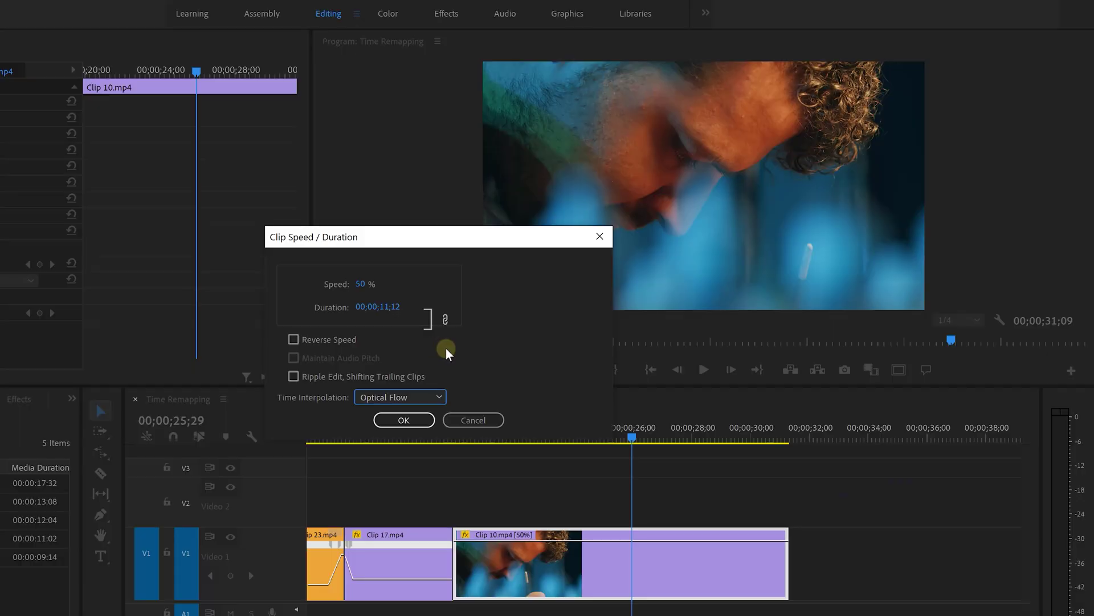
pyautogui.click(403, 420)
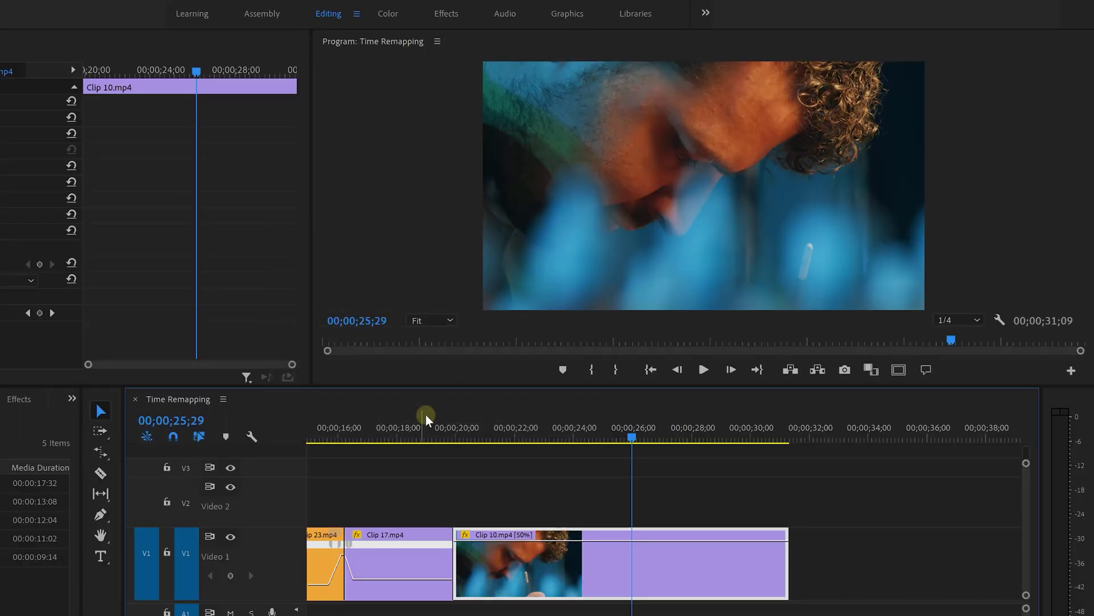
# Mark In and Out points around Clip 10.mp4 in the sequence and render the range from In to Out.
pyautogui.moveTo(473, 432); pyautogui.dragTo(460, 431)
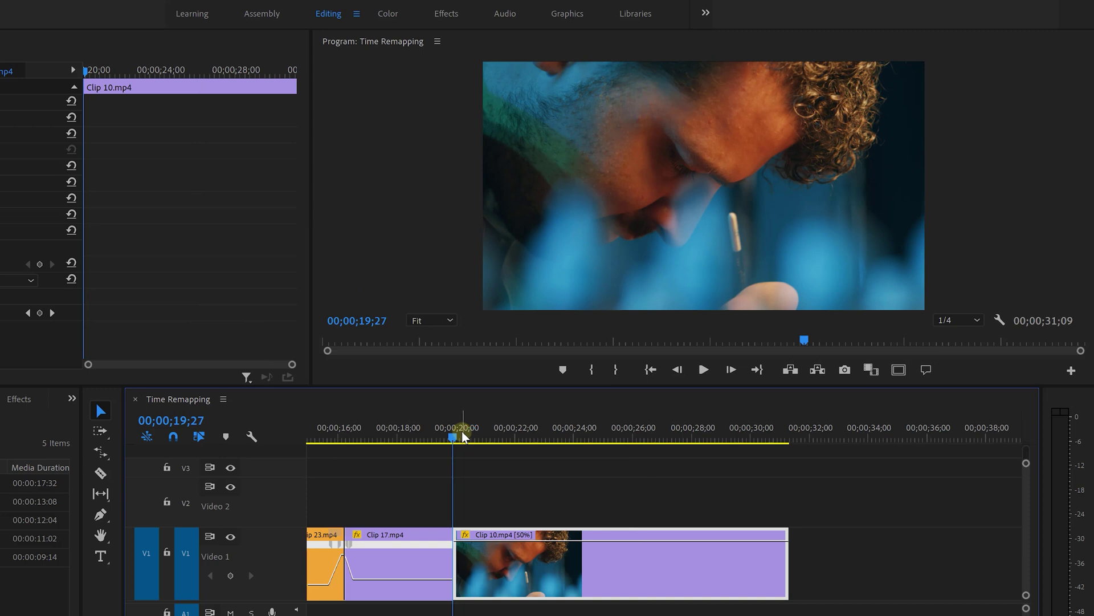
pyautogui.press('i')
pyautogui.moveTo(479, 433)
pyautogui.mouseDown()
pyautogui.moveTo(713, 442)
pyautogui.moveTo(782, 427)
pyautogui.mouseUp()
pyautogui.press('o')
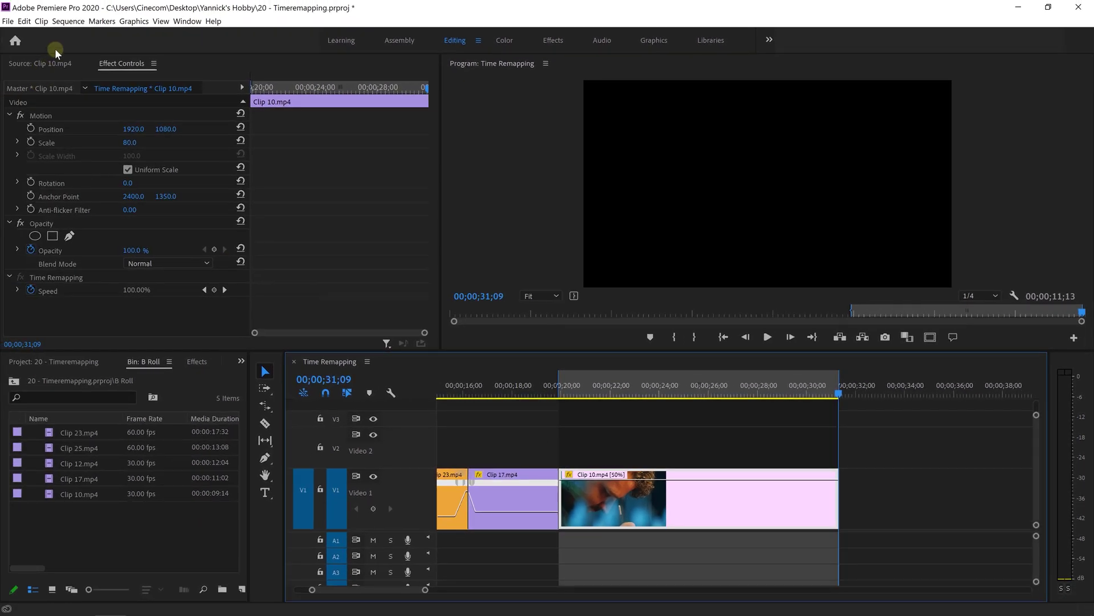
pyautogui.click(69, 21)
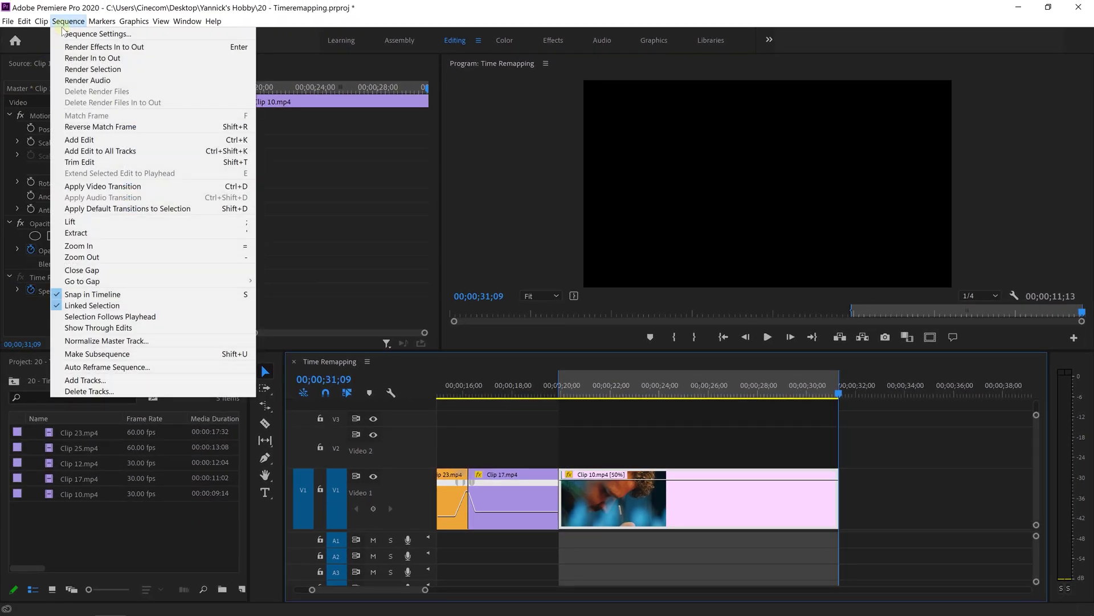
pyautogui.click(131, 59)
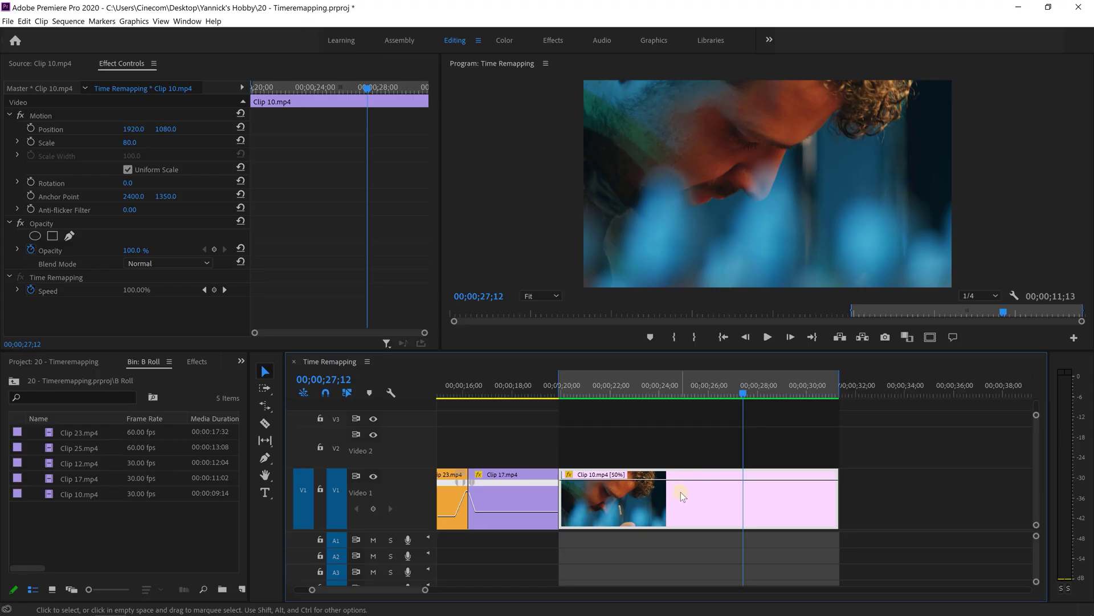
# Switch the time interpolation of Clip 10.mp4 away from Optical Flow in its speed and duration settings.
pyautogui.rightClick(681, 494)
pyautogui.click(781, 309)
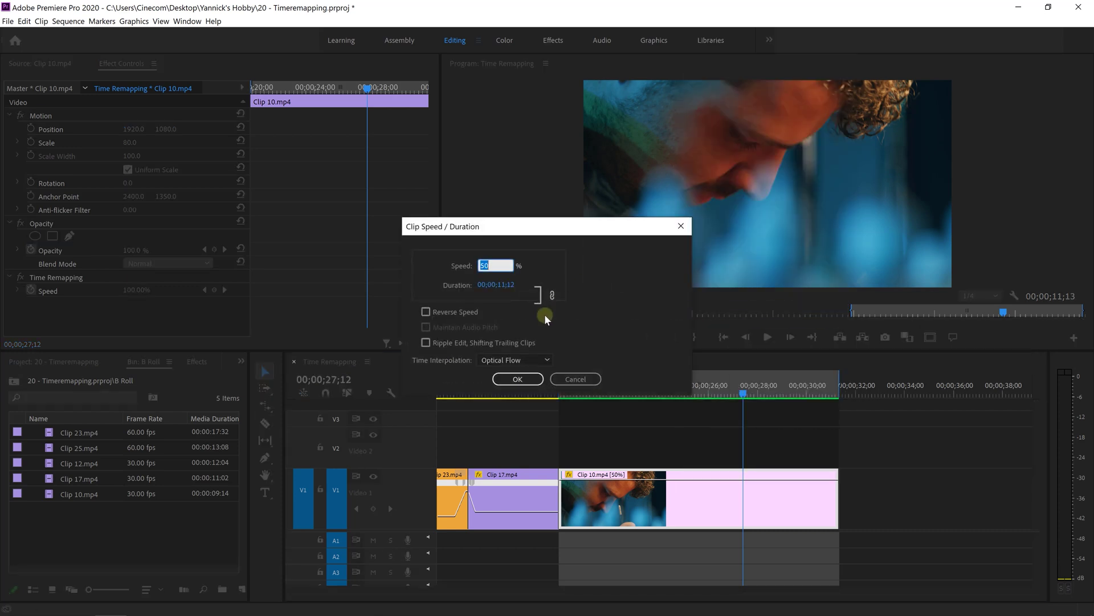
pyautogui.click(534, 360)
pyautogui.click(526, 369)
pyautogui.click(522, 377)
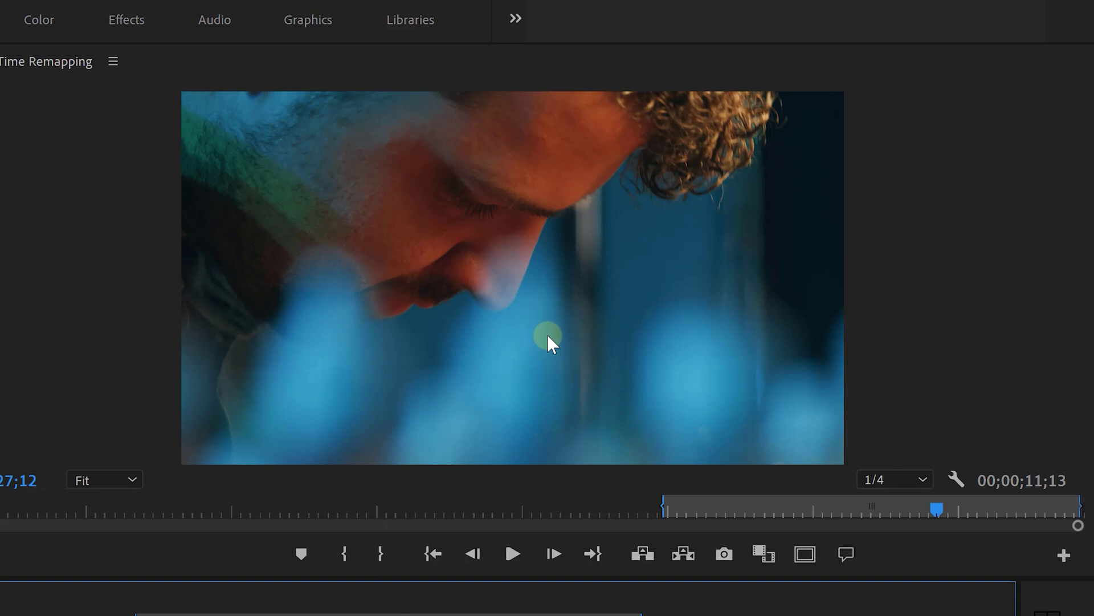
# Step backward frame by frame through Clip 10.mp4 from 00;00;27;12 to about 00;00;26;29 to examine its slow motion.
pyautogui.press('Left')
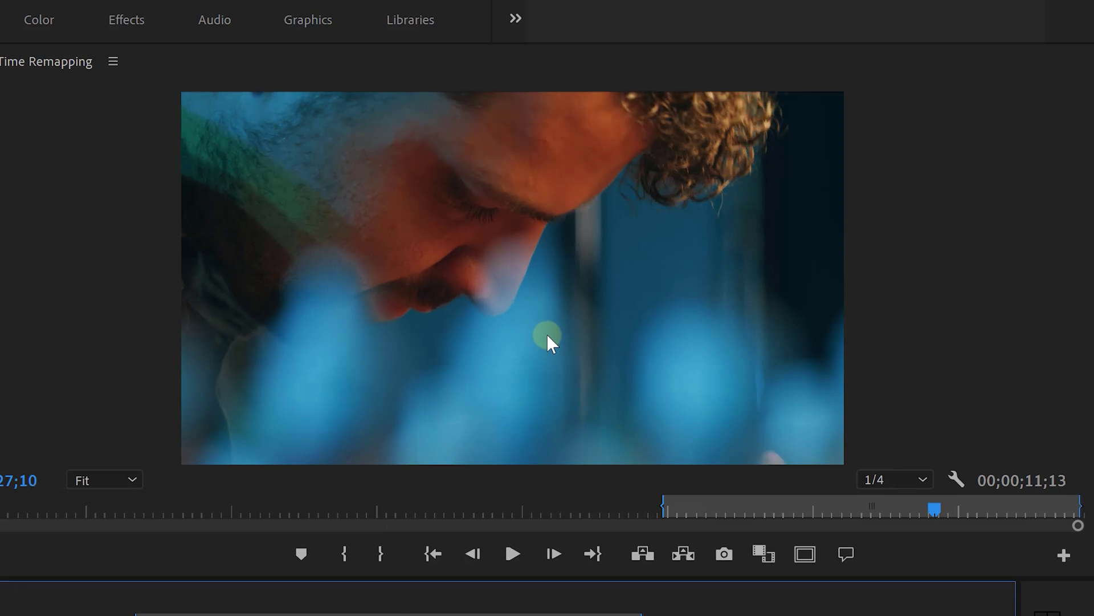
pyautogui.press('Left')
pyautogui.press('Left')
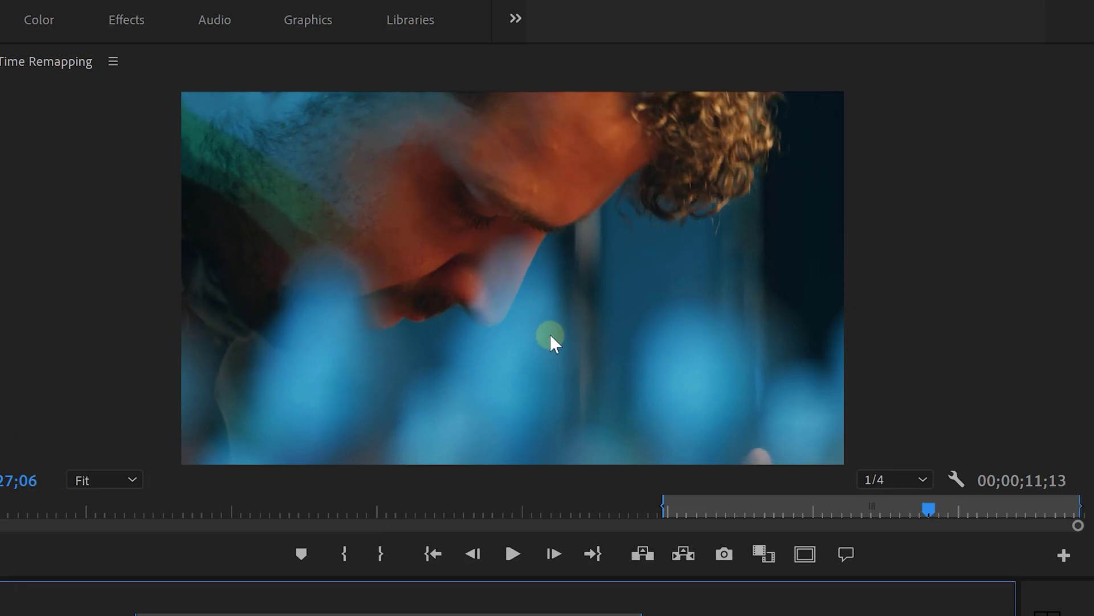
pyautogui.press('Left')
pyautogui.press('Left')
pyautogui.press('Left')
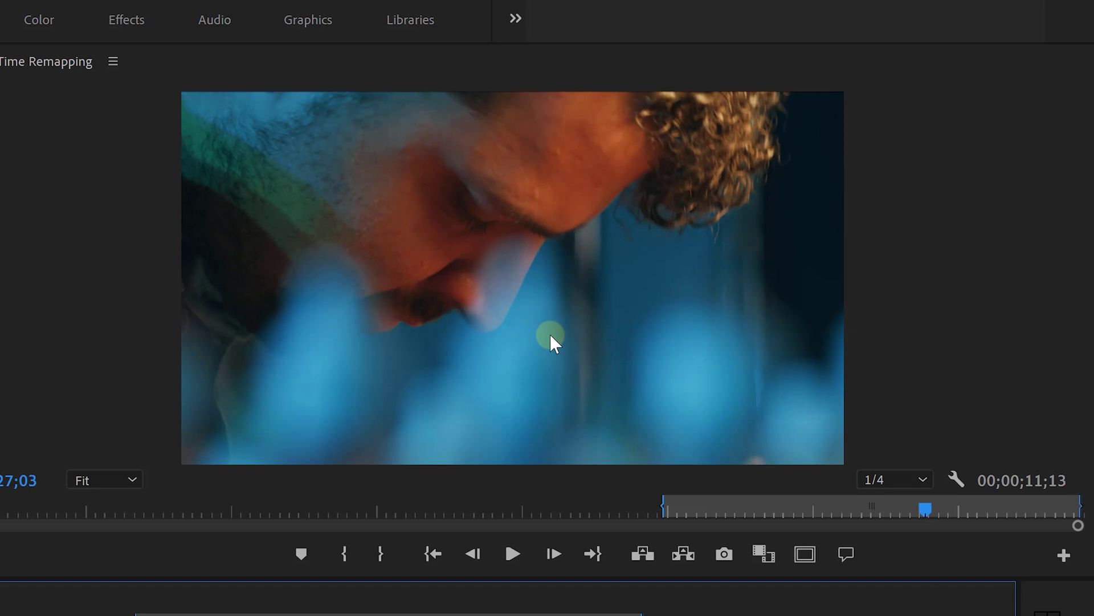
pyautogui.press('Left')
pyautogui.press('Left')
pyautogui.press('Left')
pyautogui.press('Left')
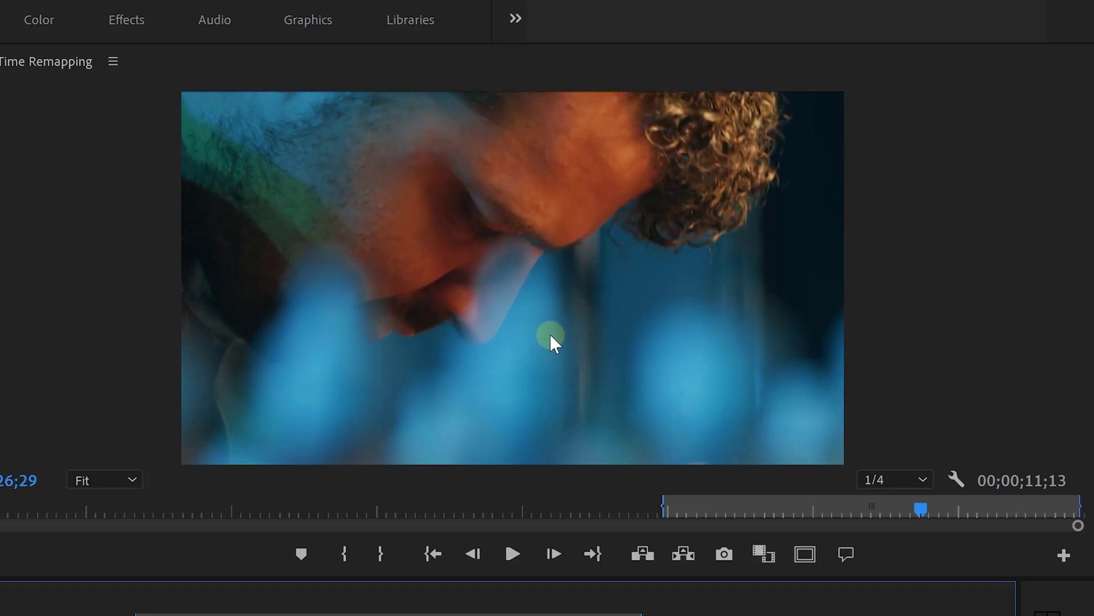